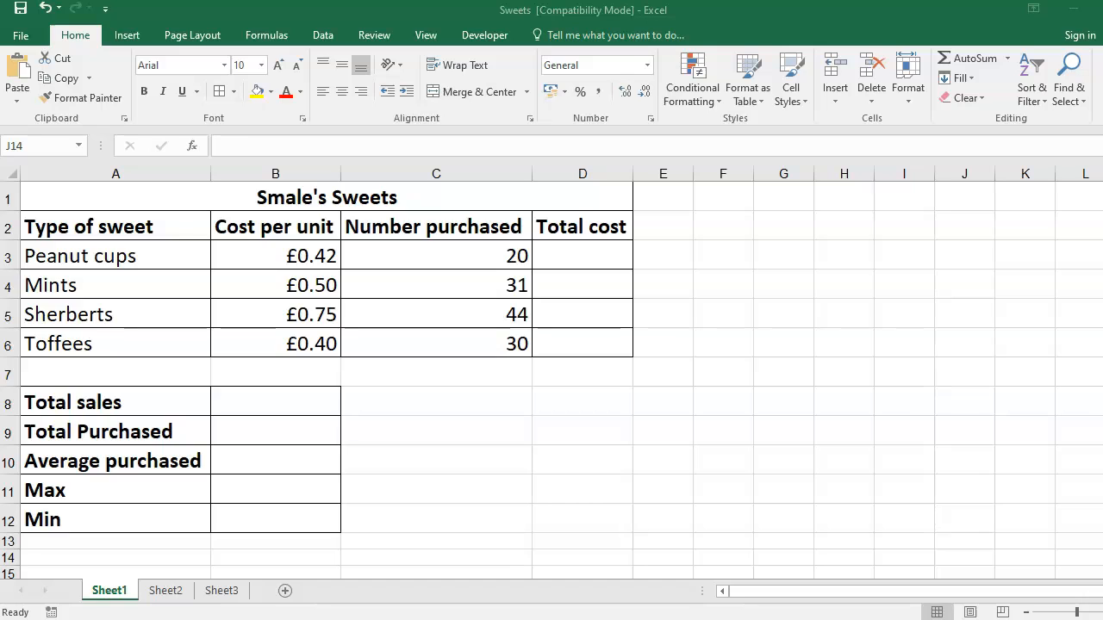
# Calculate the Peanut cups total cost in D3 with the formula =C3*B3.
pyautogui.click(600, 264)
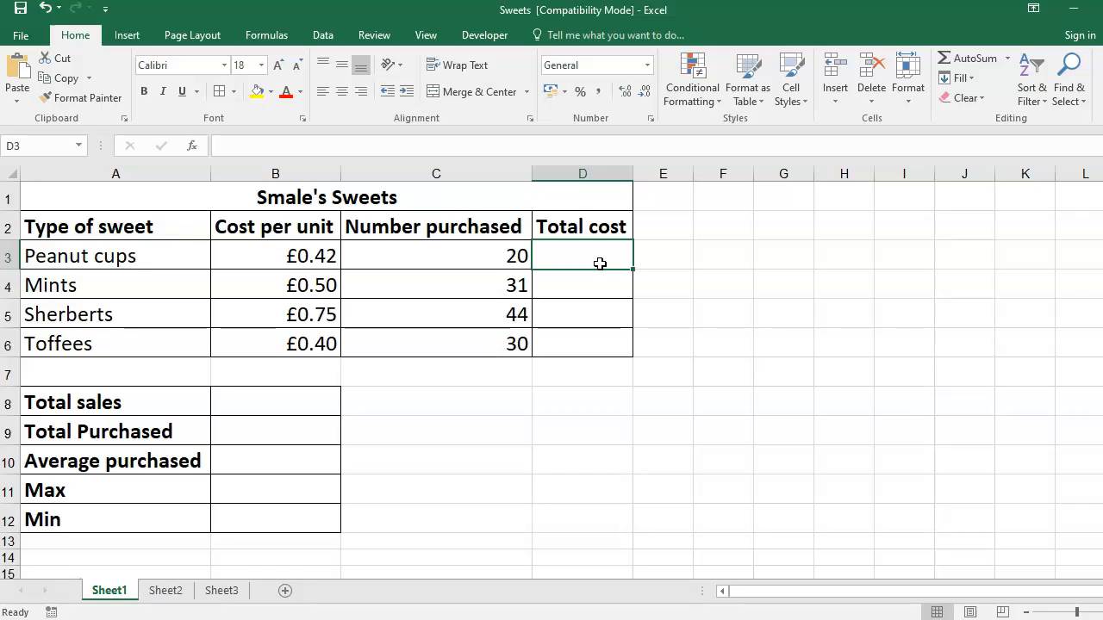
pyautogui.write('=')
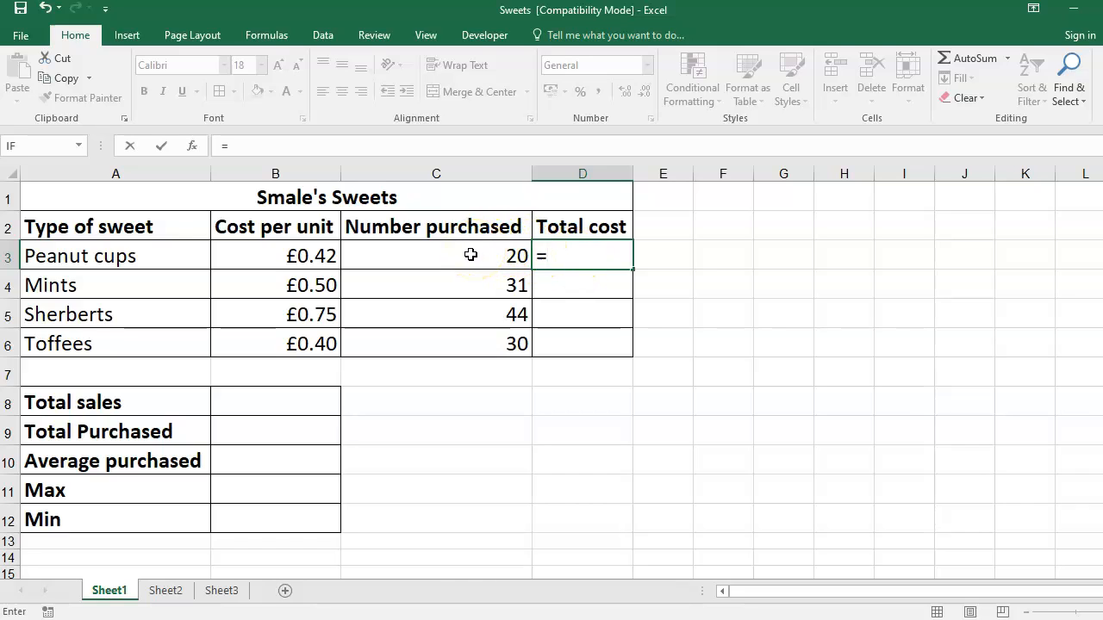
pyautogui.click(471, 255)
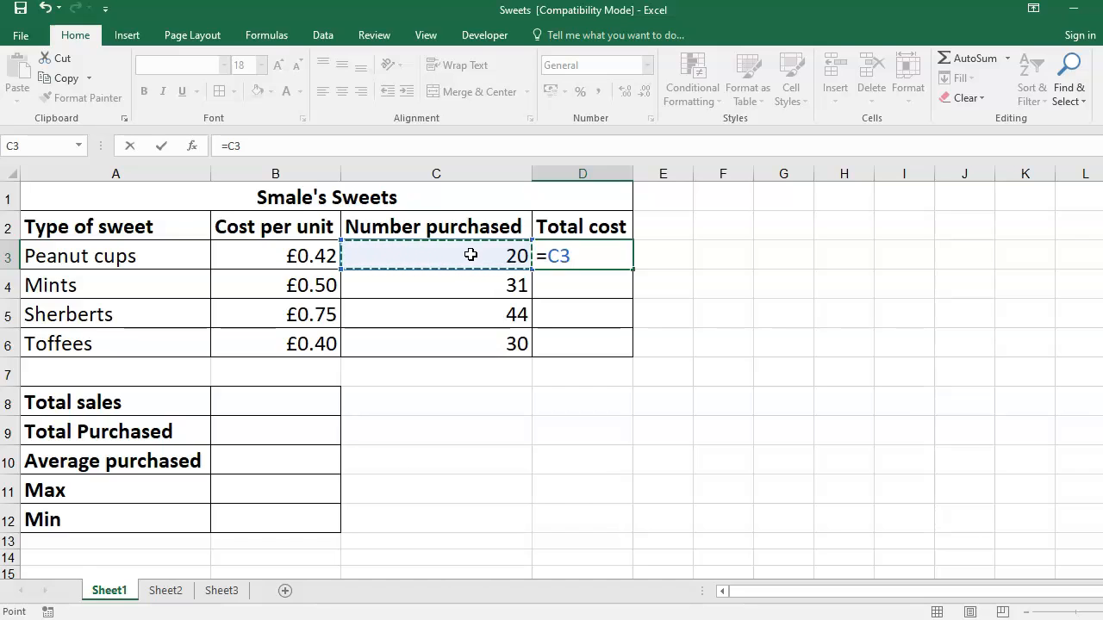
pyautogui.write('*')
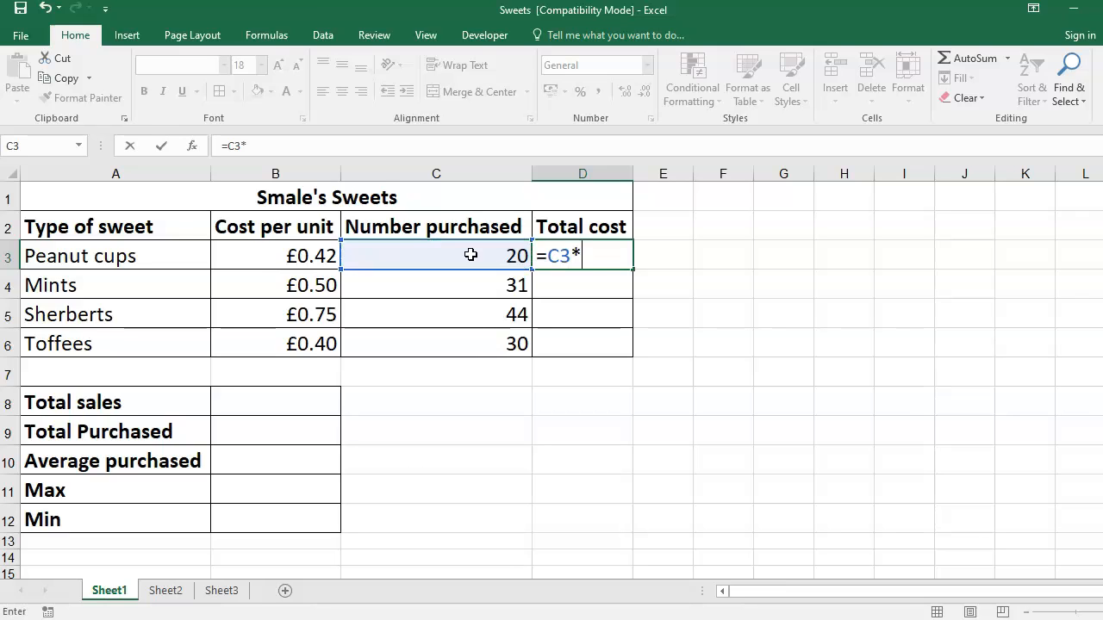
pyautogui.click(319, 252)
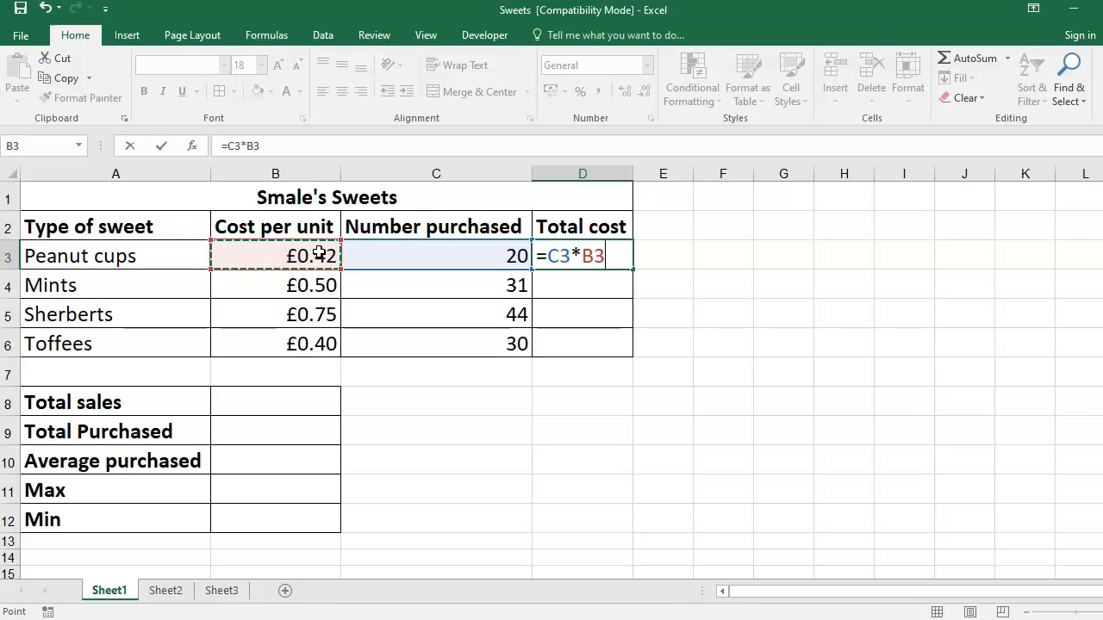
pyautogui.press('Return')
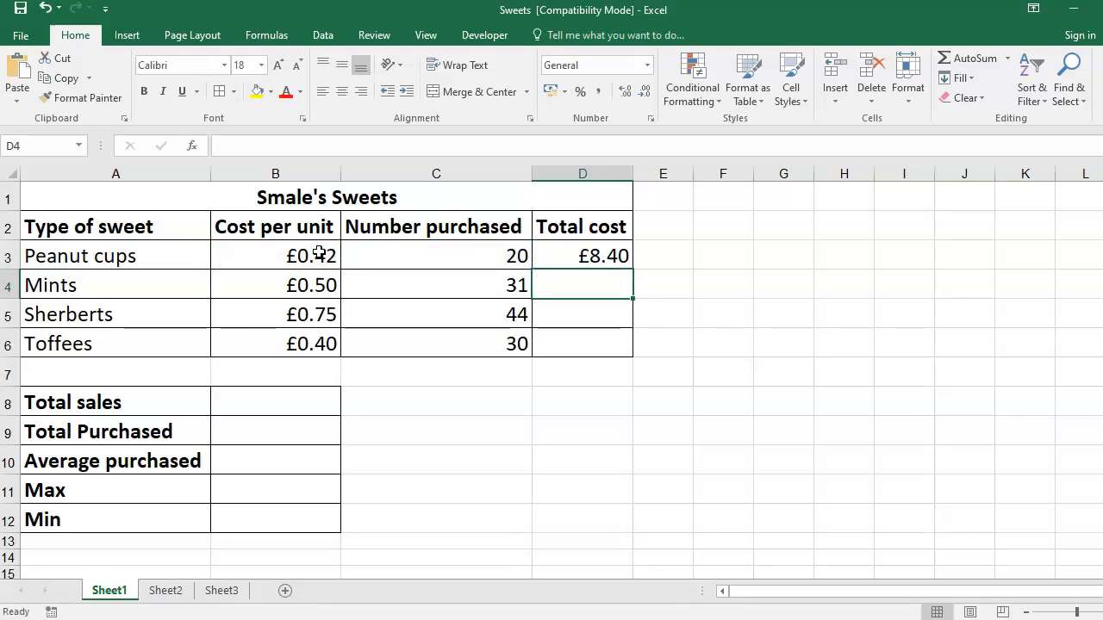
# Fill the Total cost formula from D3 down to D6 and check the formula in each row.
pyautogui.click(620, 256)
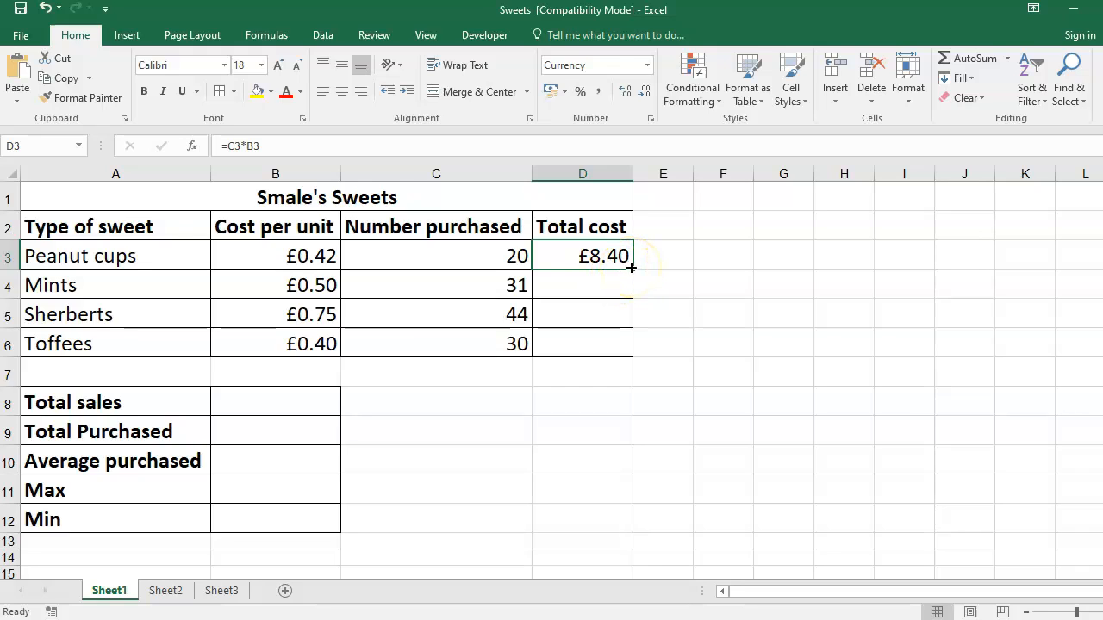
pyautogui.moveTo(631, 268); pyautogui.dragTo(621, 368)
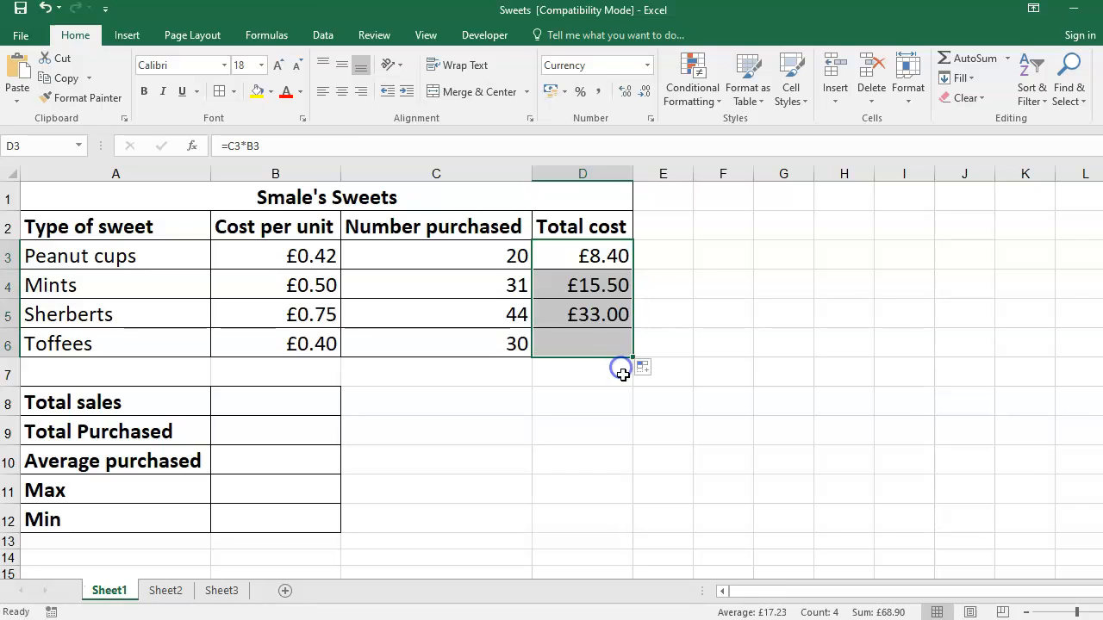
pyautogui.click(605, 263)
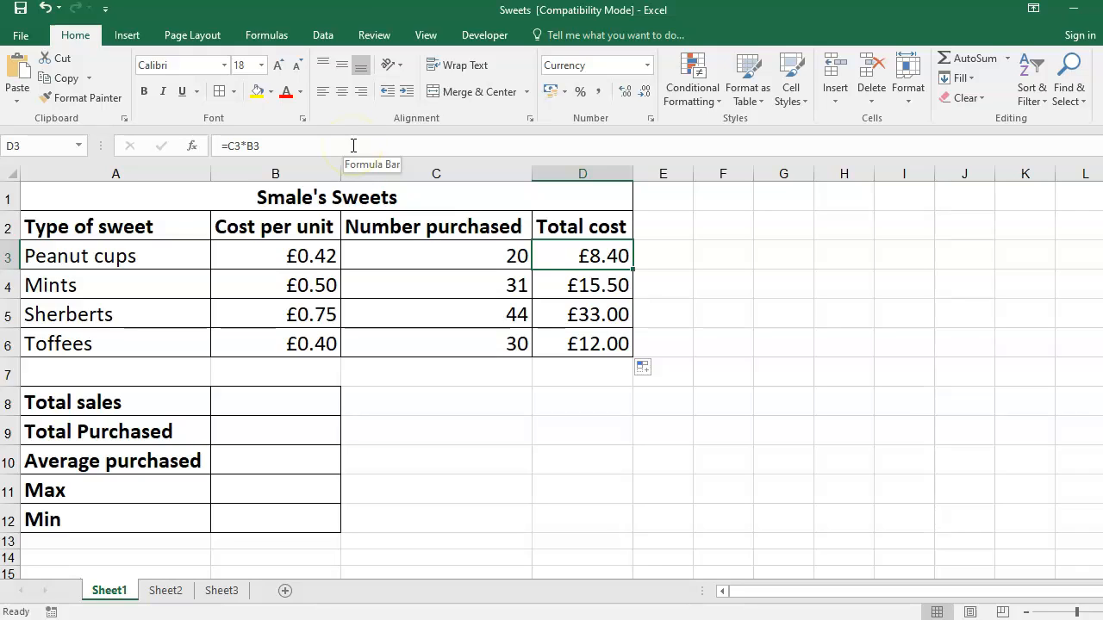
pyautogui.press('Down')
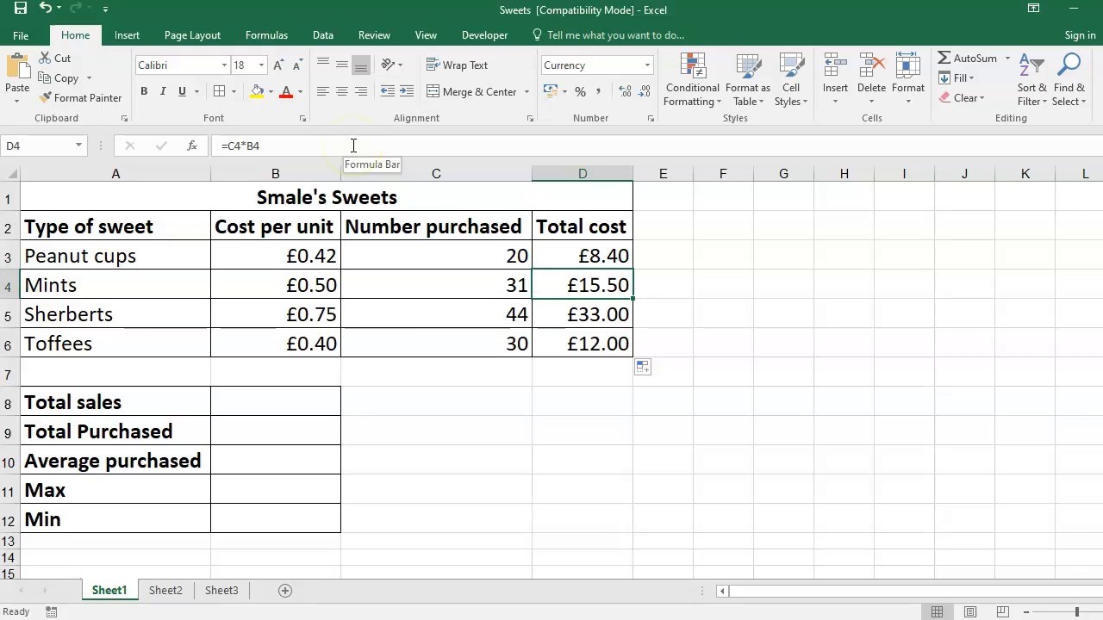
pyautogui.press('Down')
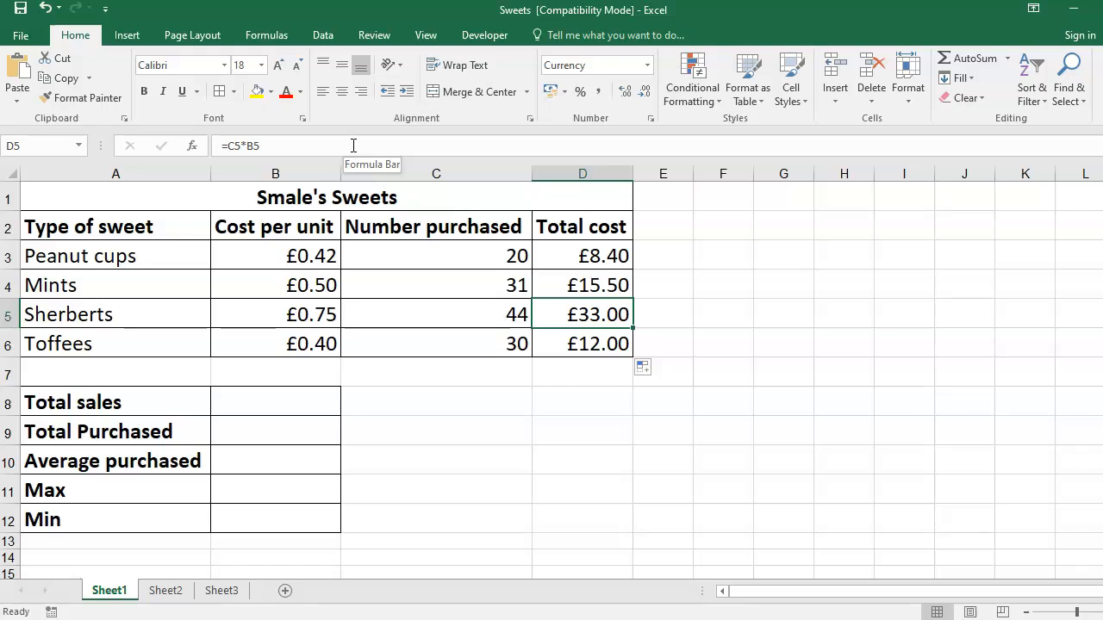
pyautogui.press('Down')
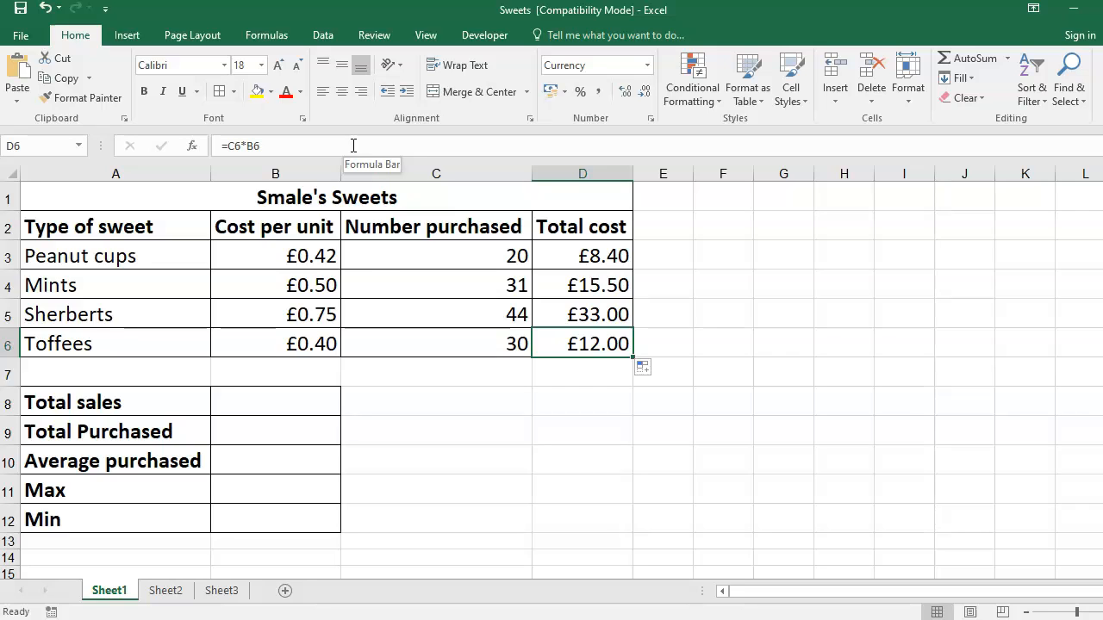
pyautogui.click(295, 410)
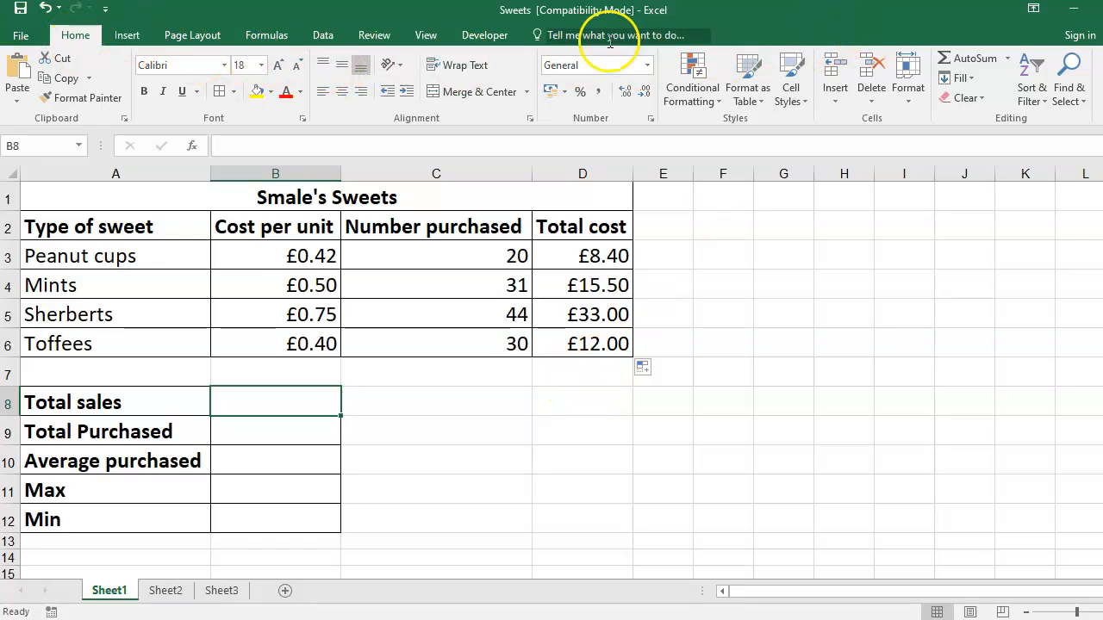
pyautogui.click(973, 58)
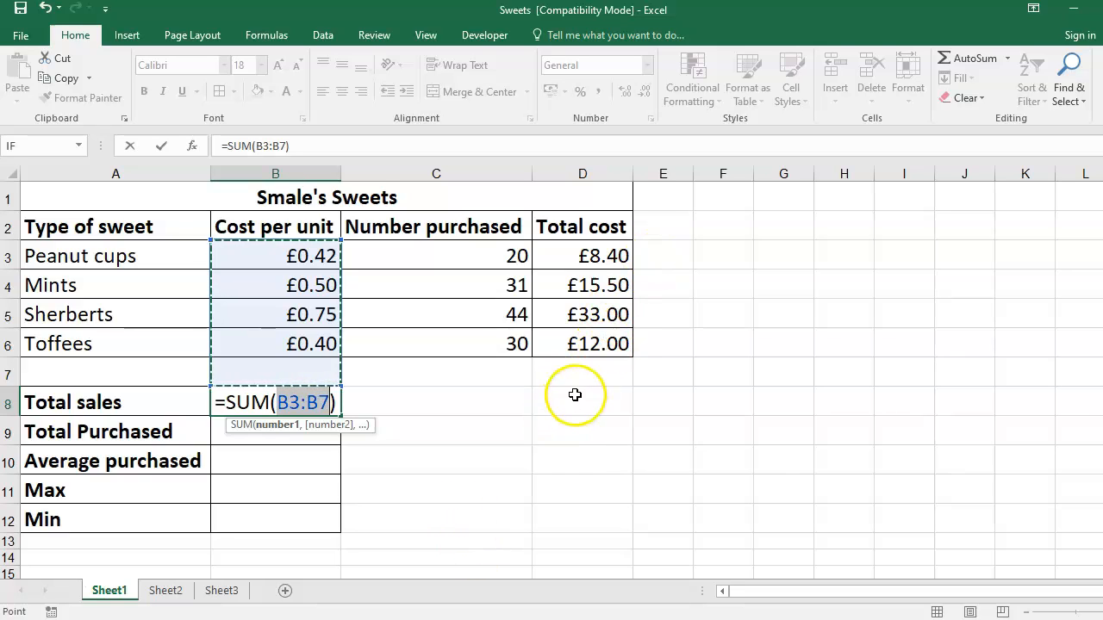
pyautogui.click(605, 376)
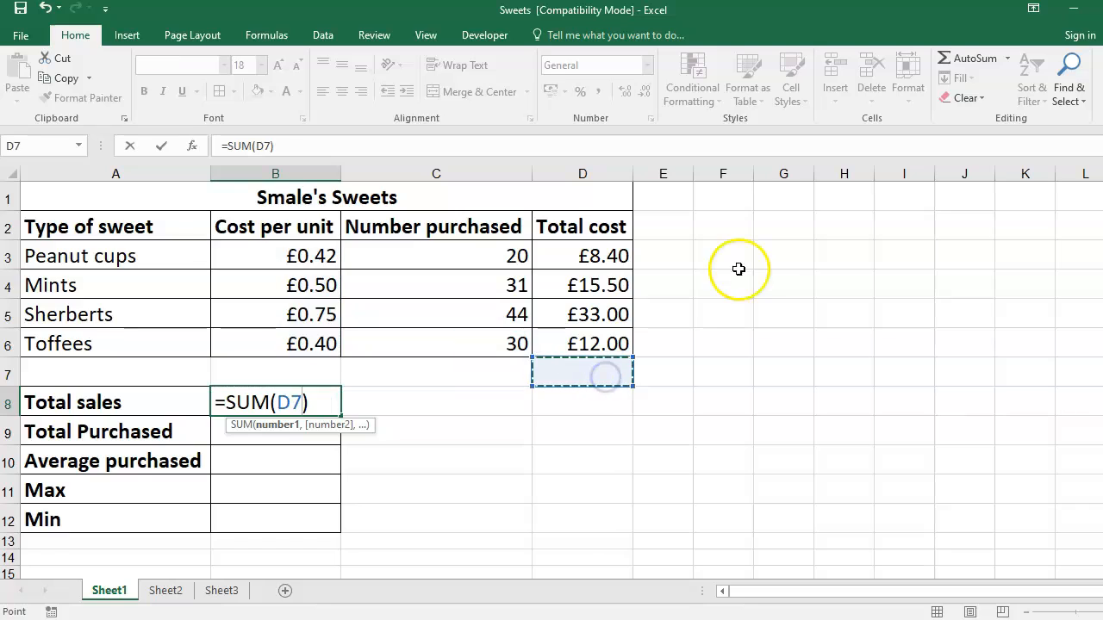
pyautogui.click(954, 63)
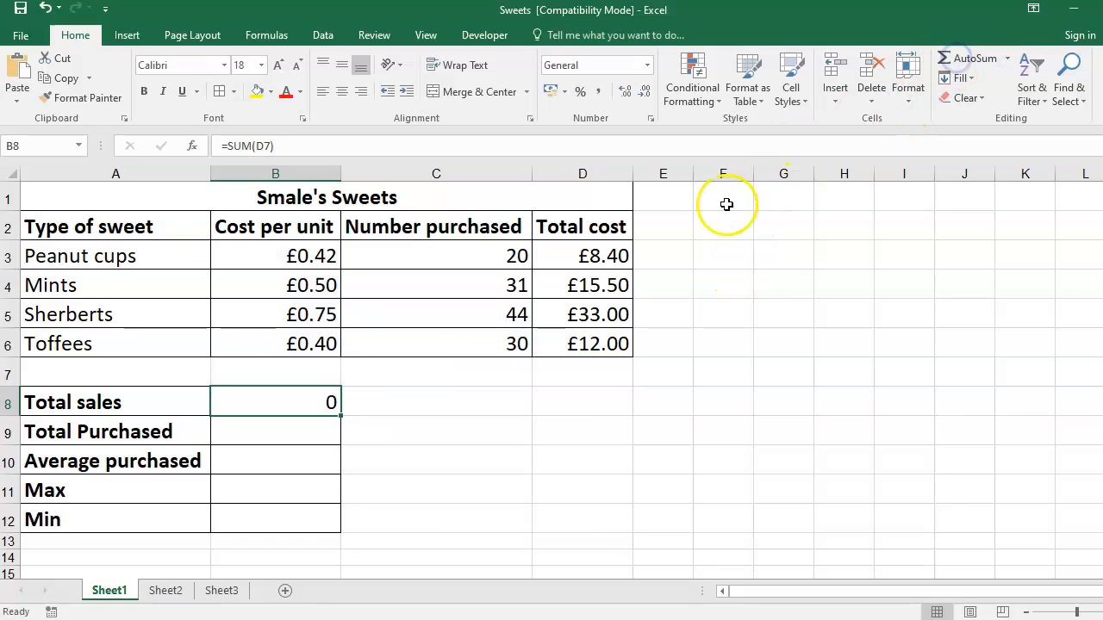
pyautogui.click(314, 408)
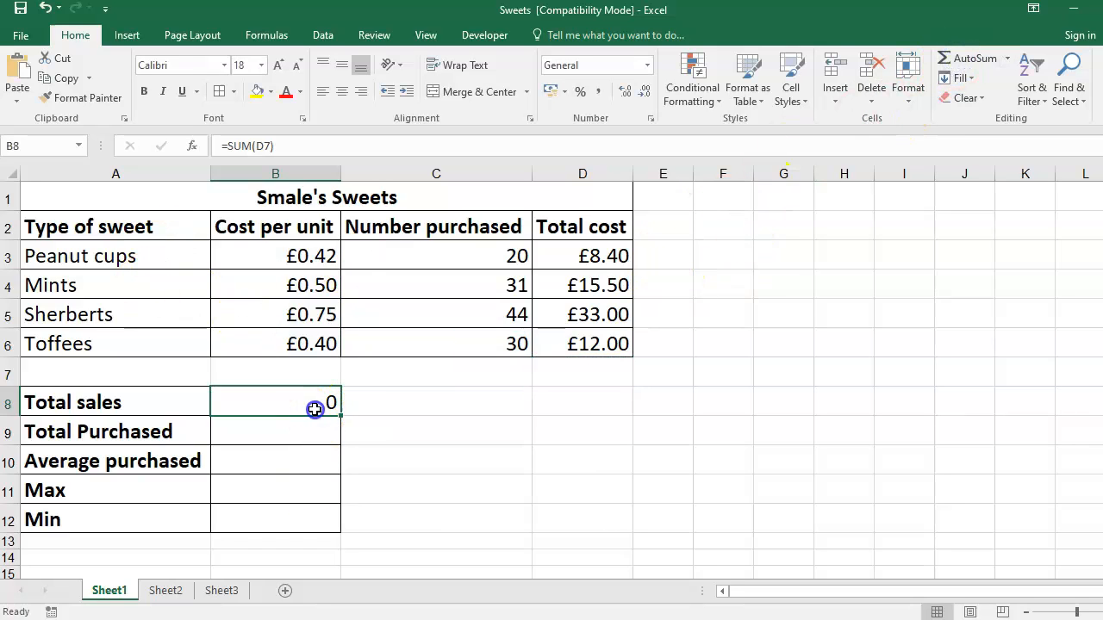
pyautogui.press('Delete')
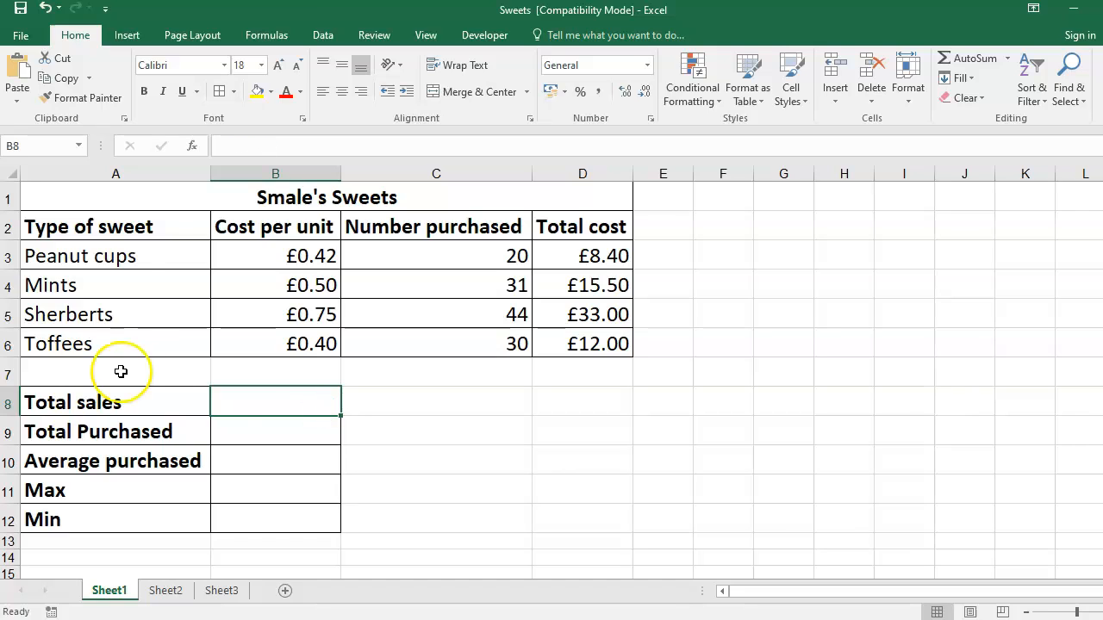
# Calculate Total sales in B8 by adding up the total costs with =SUM(D3:D6).
pyautogui.click(298, 401)
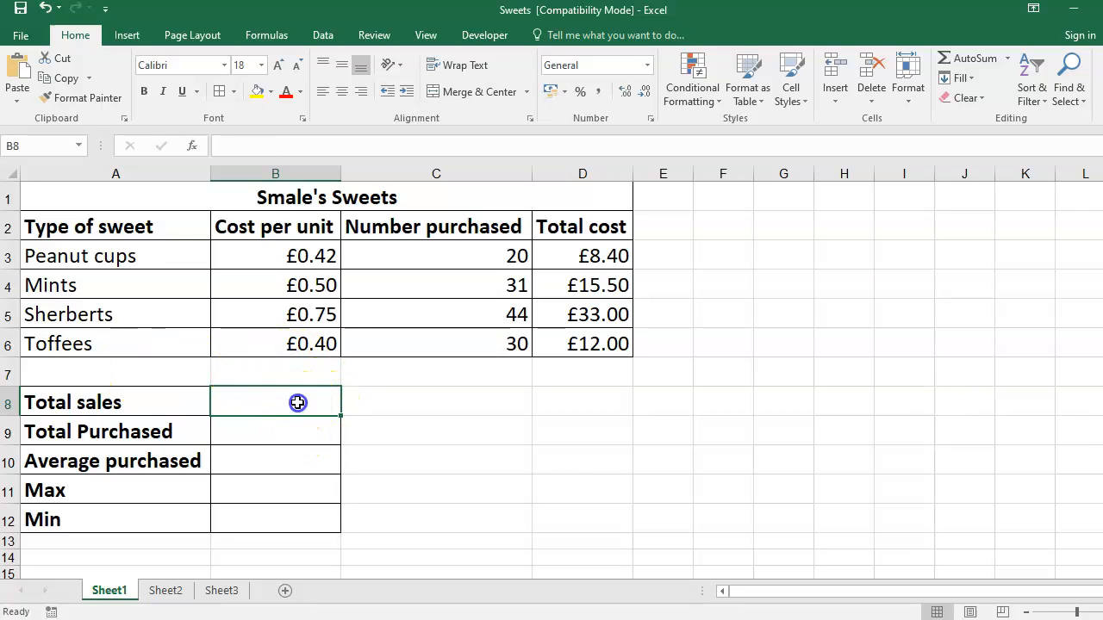
pyautogui.write('=')
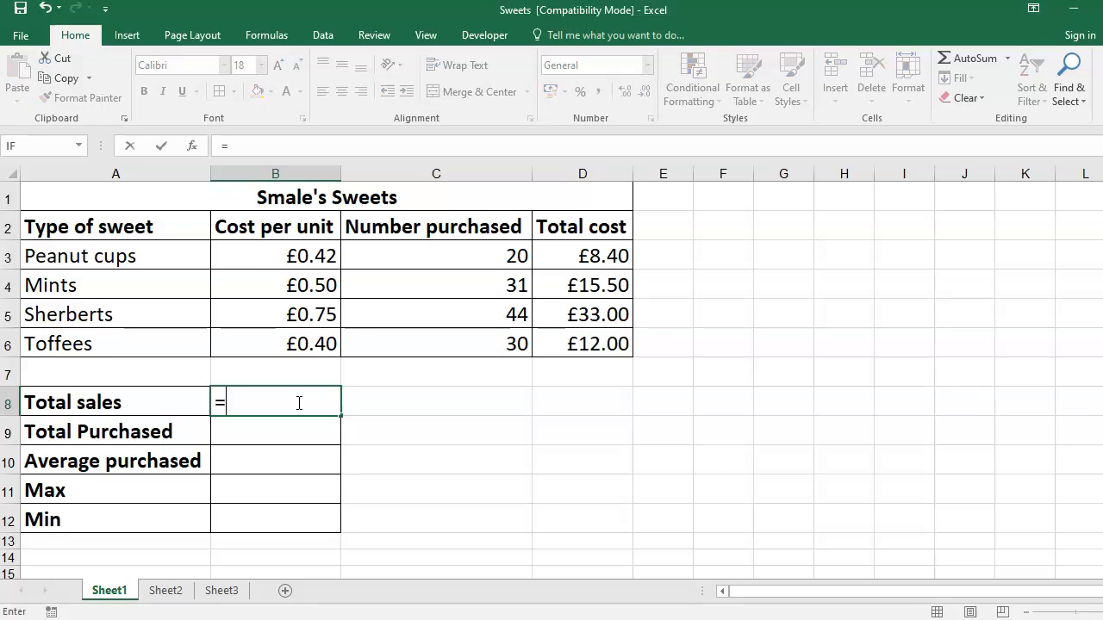
pyautogui.write('SUM')
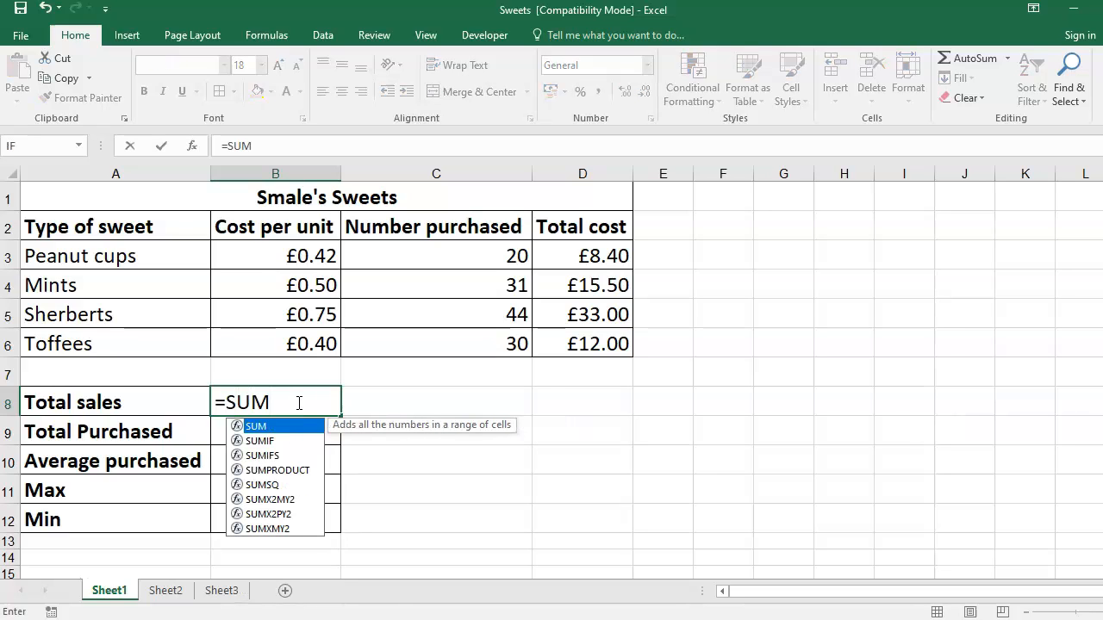
pyautogui.write('(')
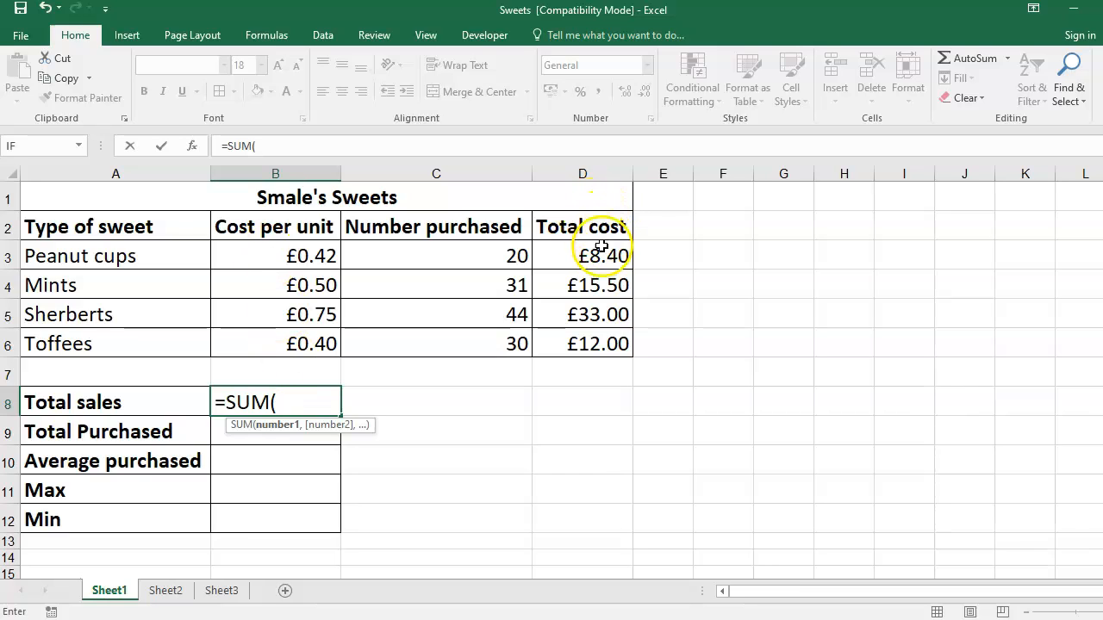
pyautogui.moveTo(593, 257); pyautogui.dragTo(590, 344)
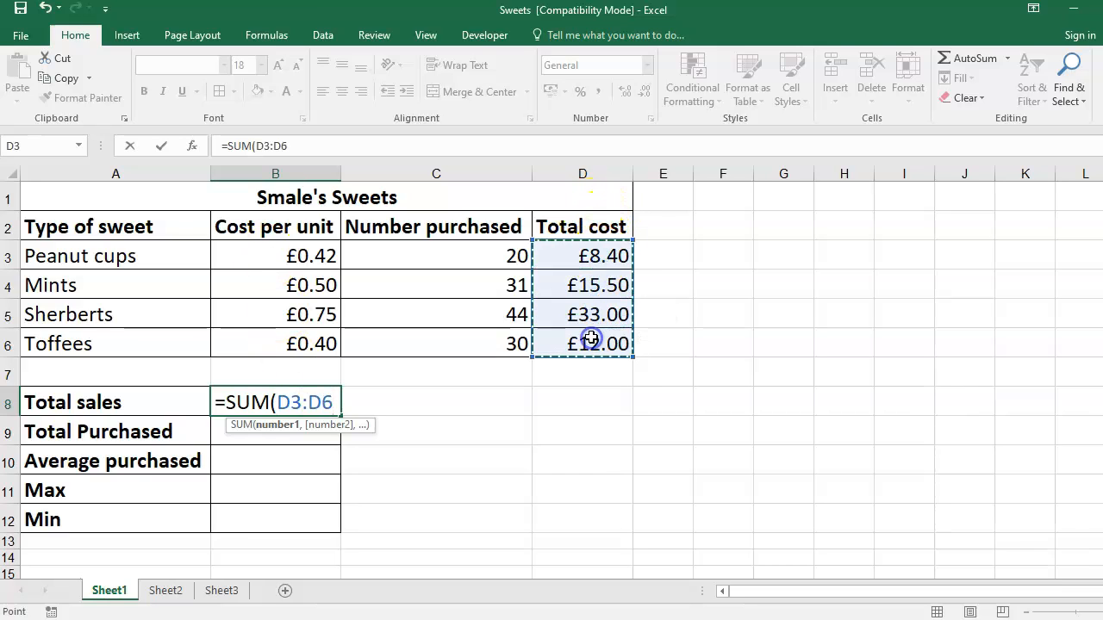
pyautogui.write(')')
pyautogui.press('Return')
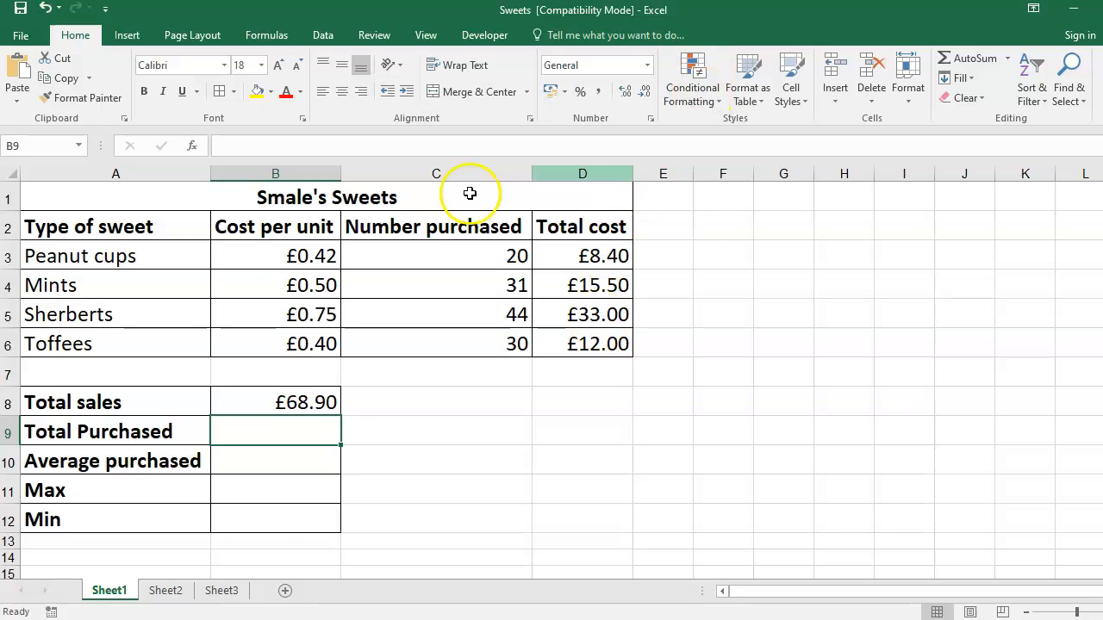
# Calculate Total Purchased in B9 with AutoSum, adjusting its range to give =SUM(C3:C6).
pyautogui.click(312, 432)
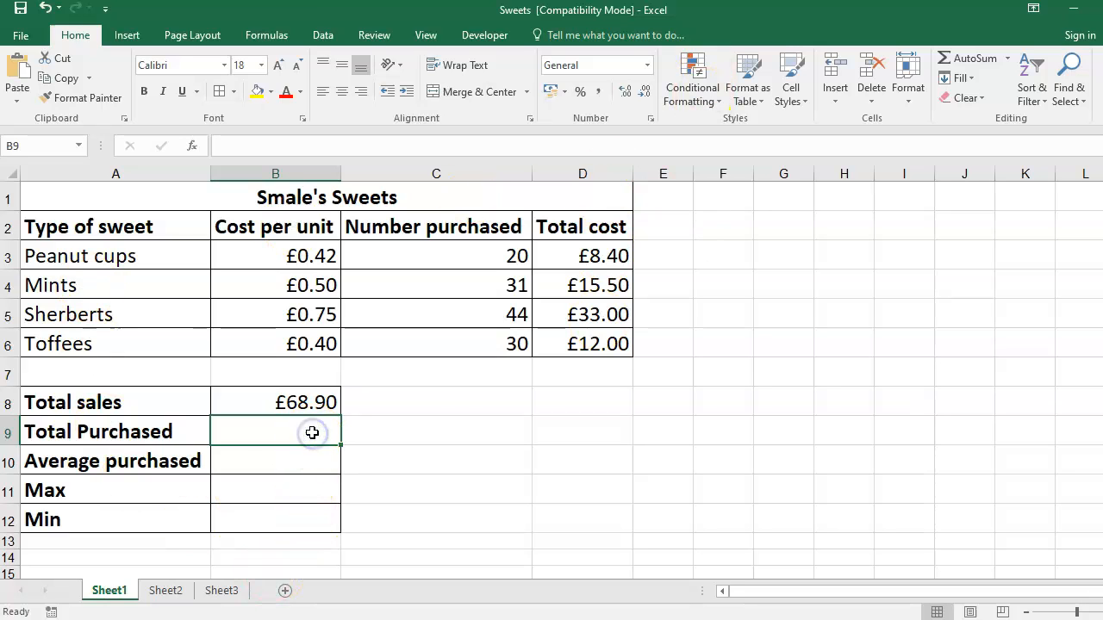
pyautogui.click(988, 57)
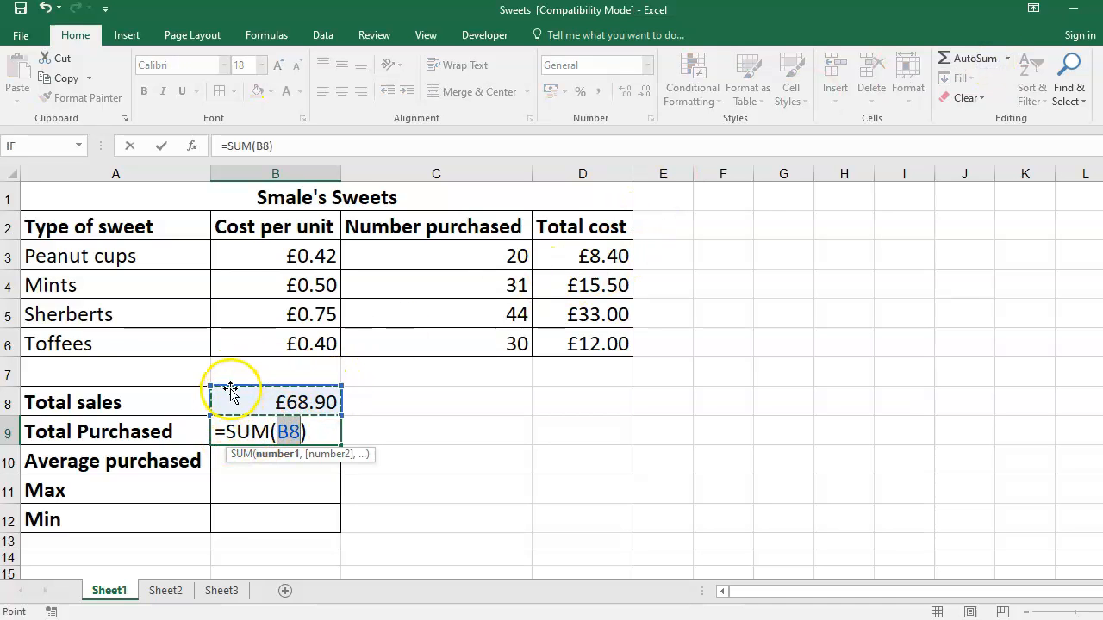
pyautogui.moveTo(343, 386); pyautogui.dragTo(463, 241)
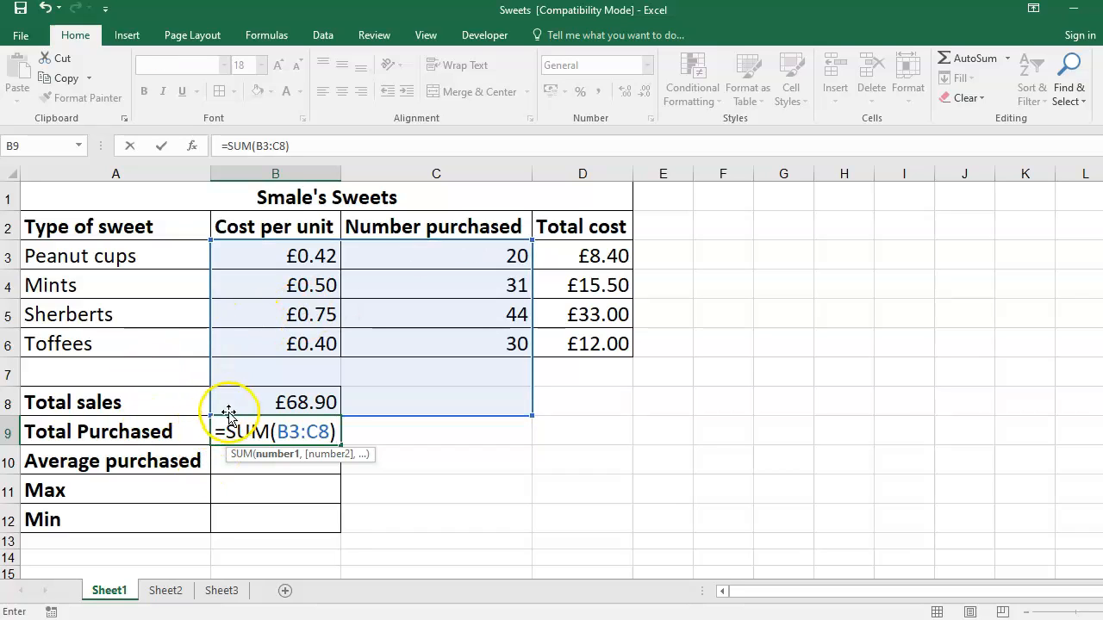
pyautogui.moveTo(214, 417); pyautogui.dragTo(333, 360)
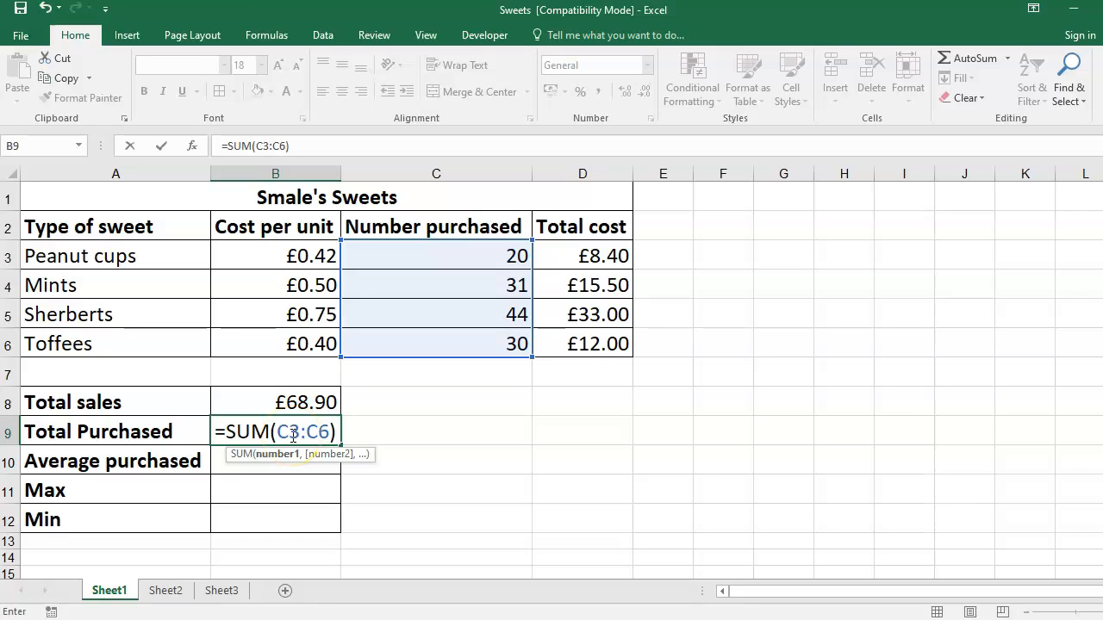
pyautogui.press('Return')
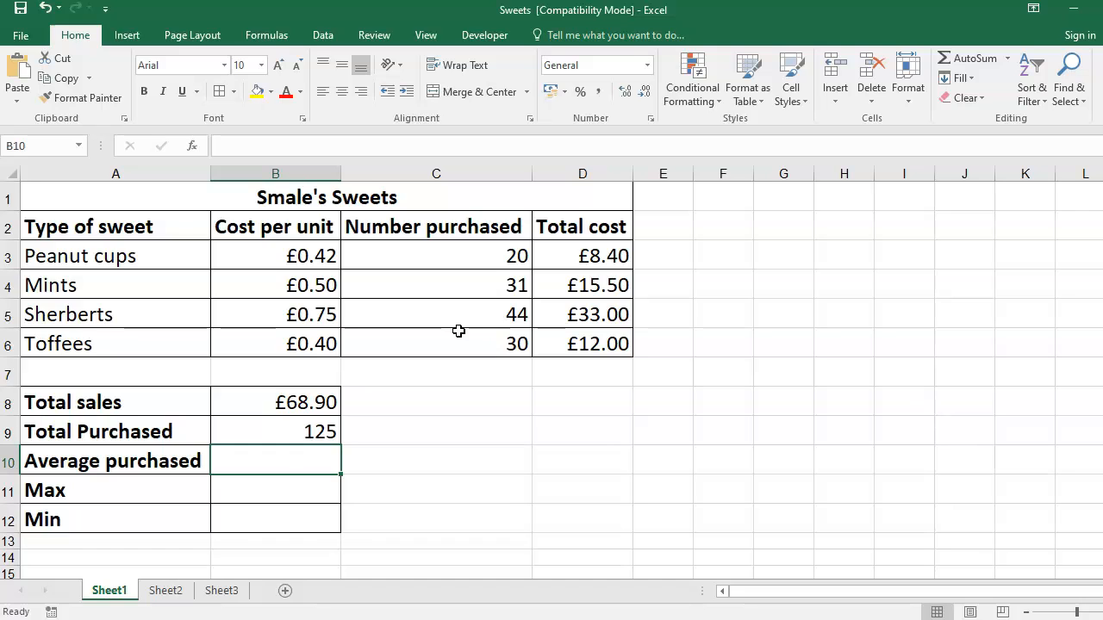
# Calculate Average purchased in B10 from the number purchased values with =AVERAGE(C3:C6).
pyautogui.write('=')
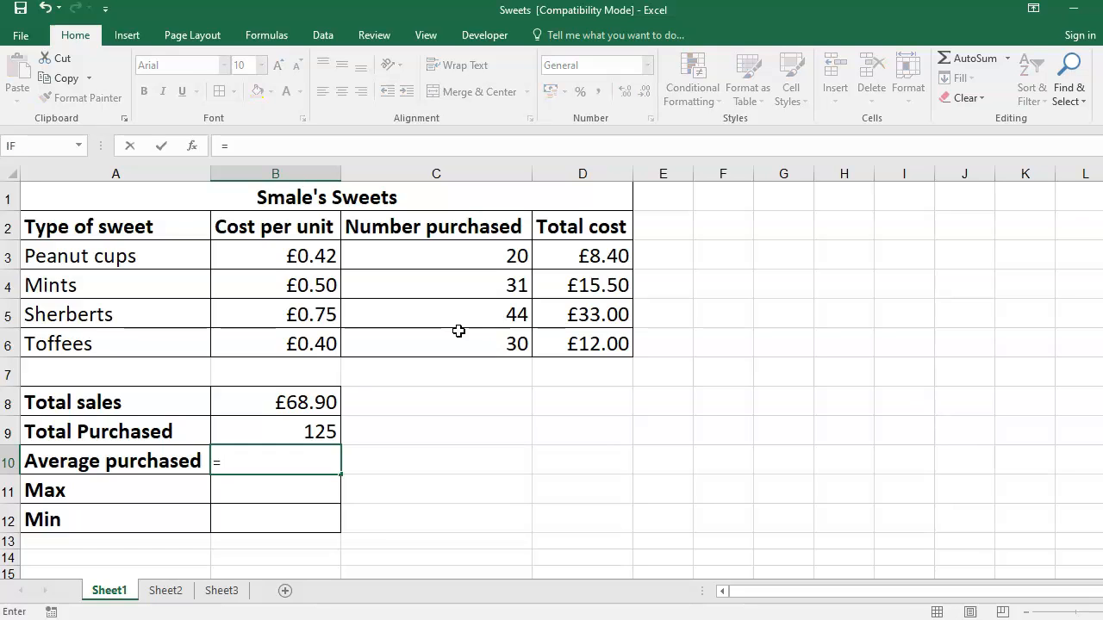
pyautogui.write('AVE')
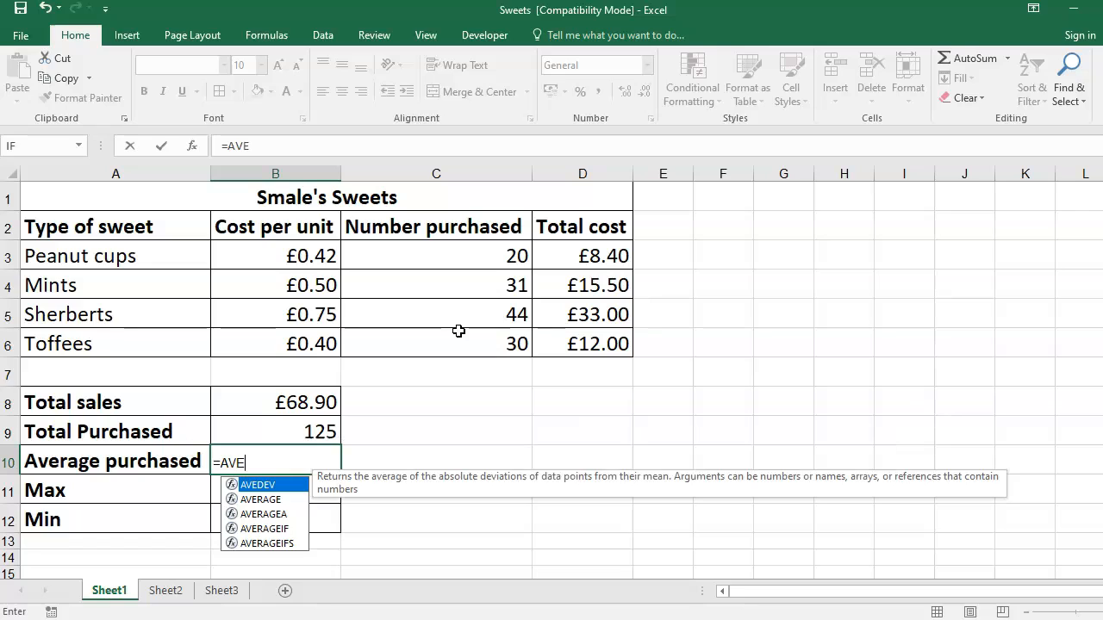
pyautogui.write('RAGE')
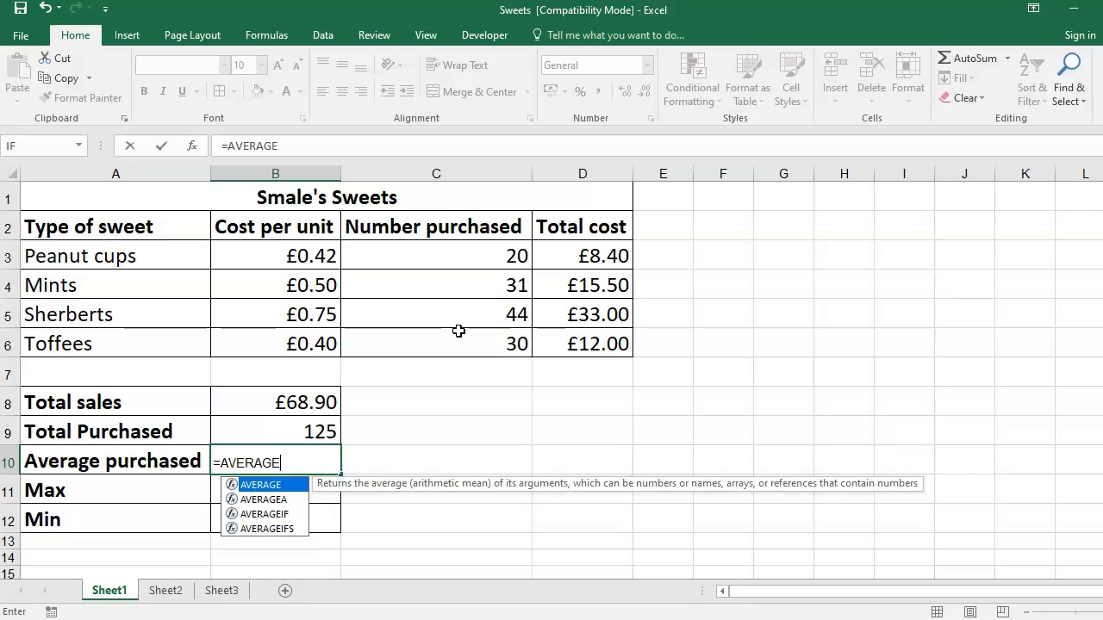
pyautogui.write('(')
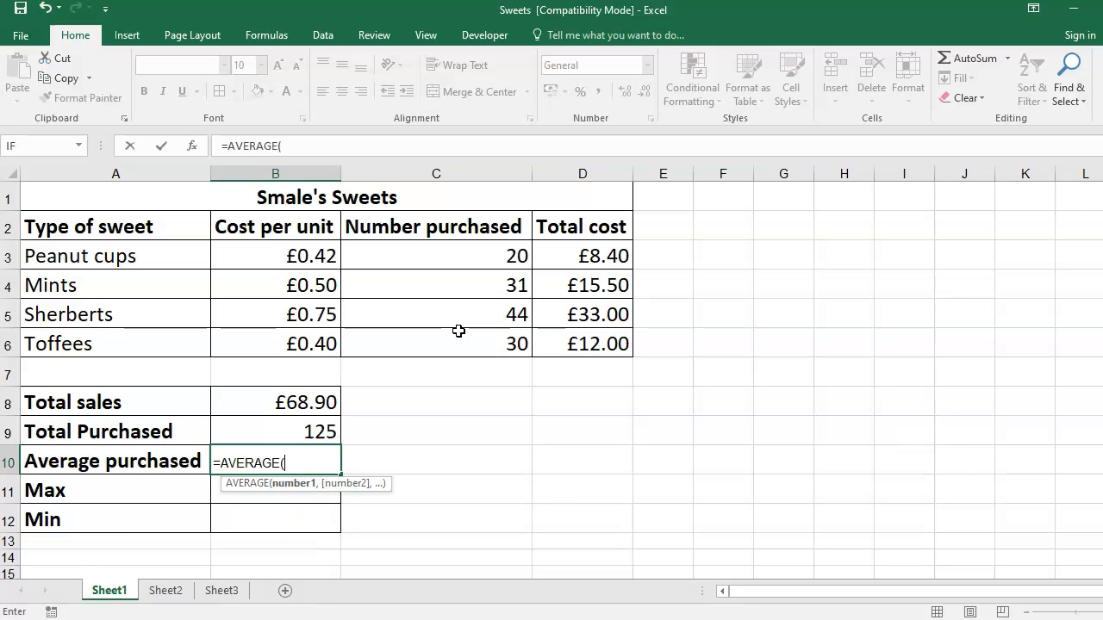
pyautogui.moveTo(491, 256); pyautogui.dragTo(488, 339)
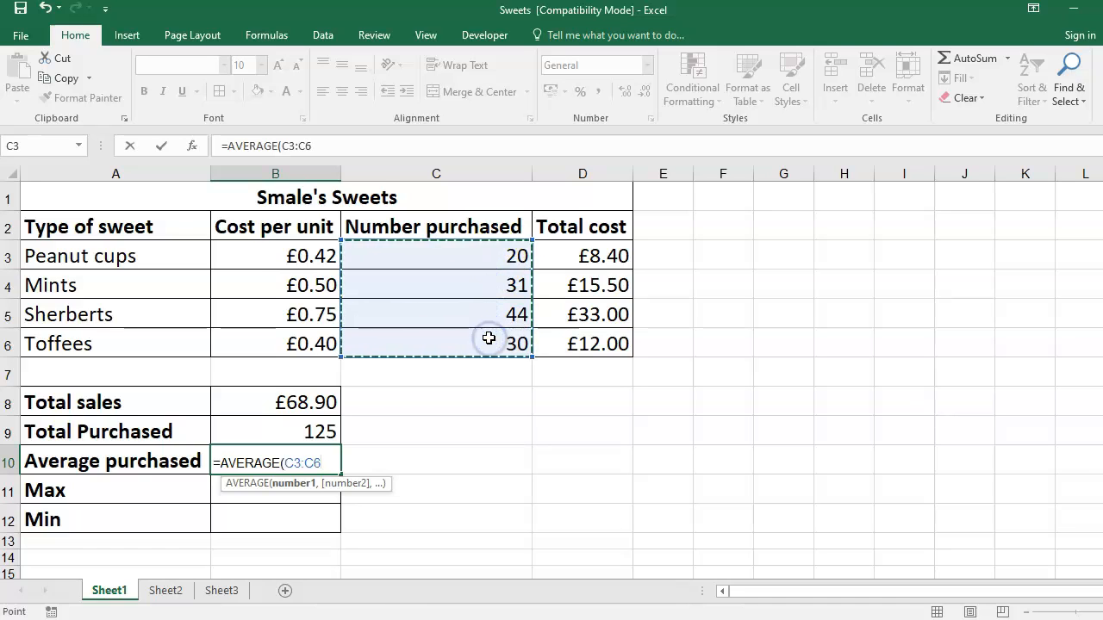
pyautogui.write(')')
pyautogui.press('Return')
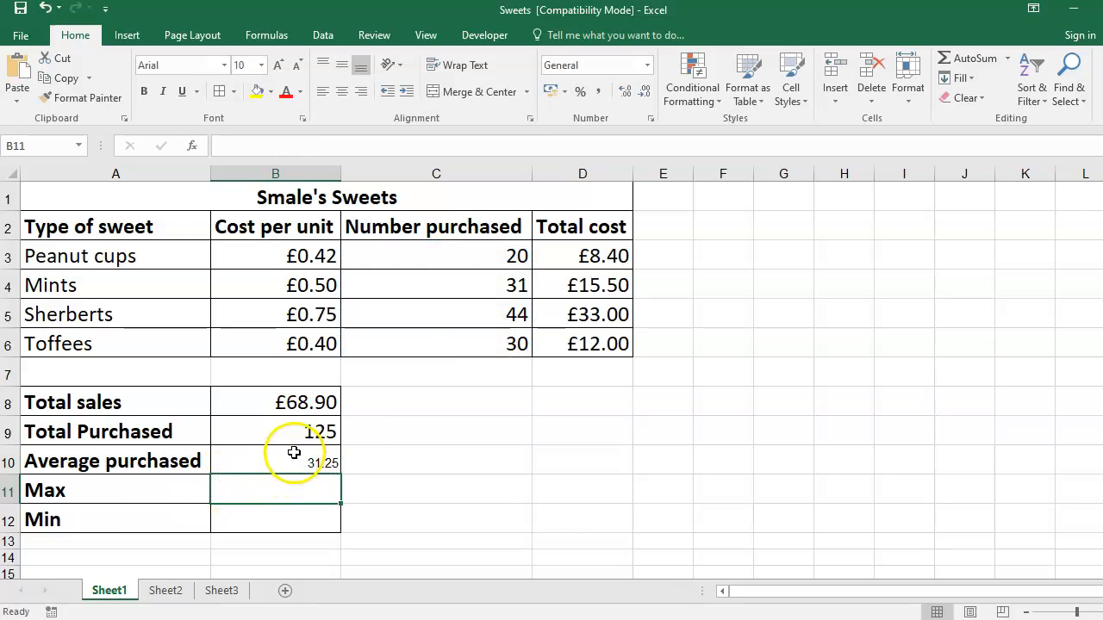
# Format the Average purchased value in B10 with font size 18 and no decimal places.
pyautogui.click(296, 463)
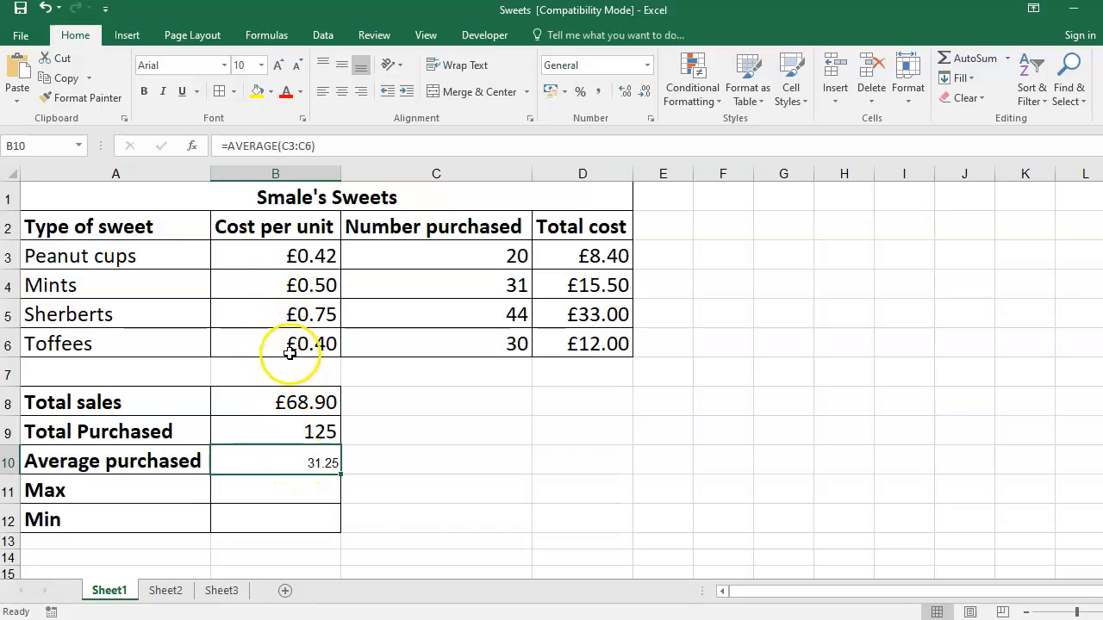
pyautogui.click(293, 428)
pyautogui.click(291, 493)
pyautogui.click(293, 462)
pyautogui.click(262, 66)
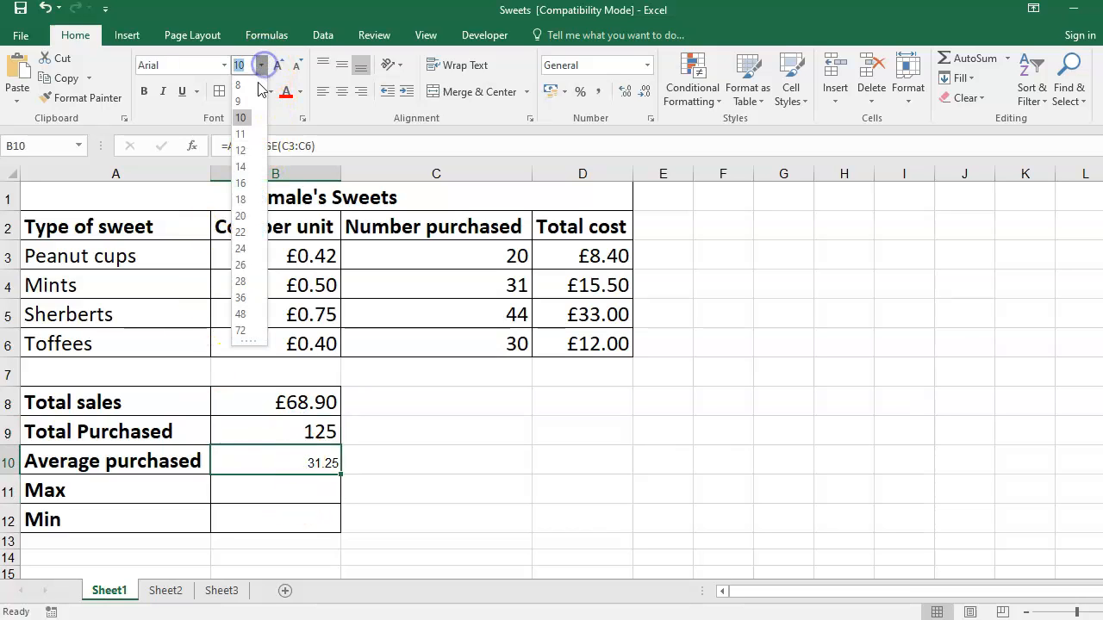
pyautogui.click(240, 195)
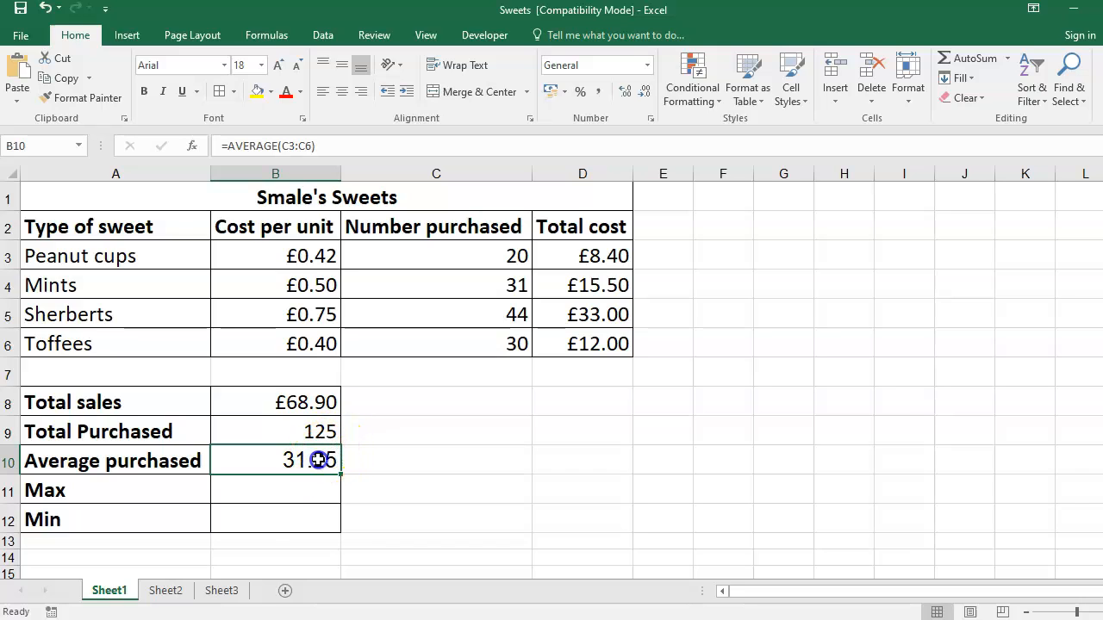
pyautogui.click(644, 96)
pyautogui.click(645, 97)
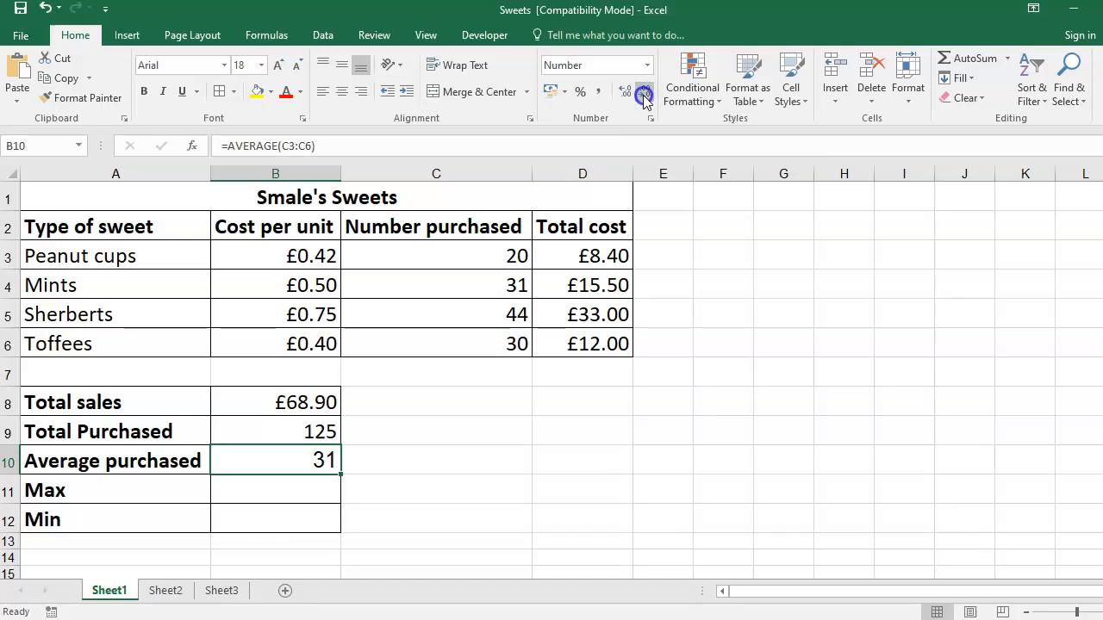
# Calculate Max in B11 from the total costs with =MAX(D3:D6).
pyautogui.click(307, 496)
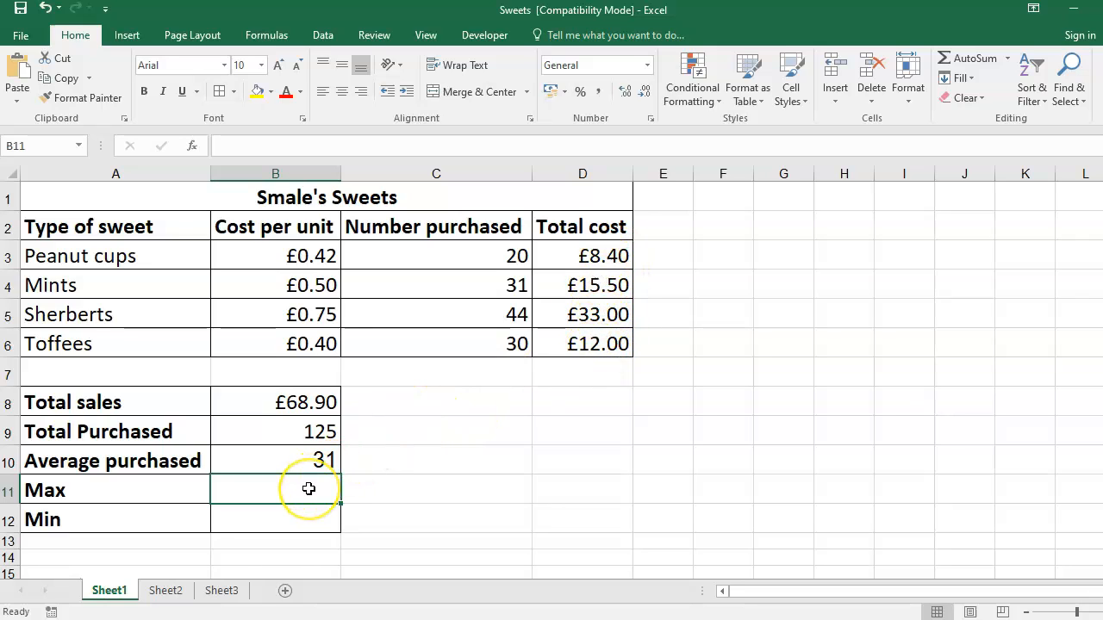
pyautogui.write('=')
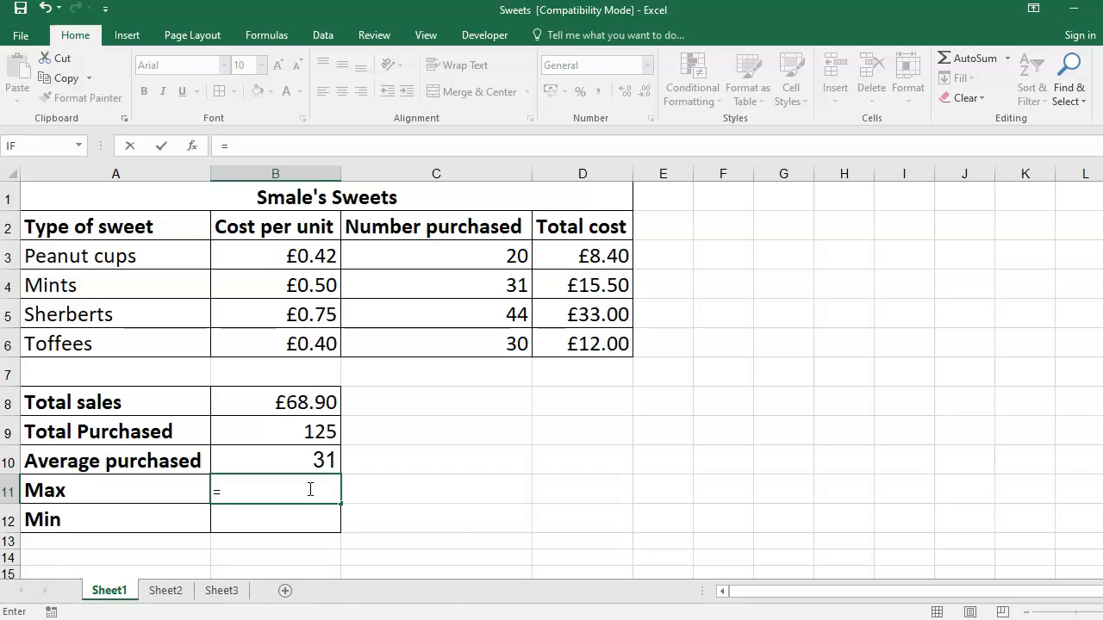
pyautogui.write('MAX(')
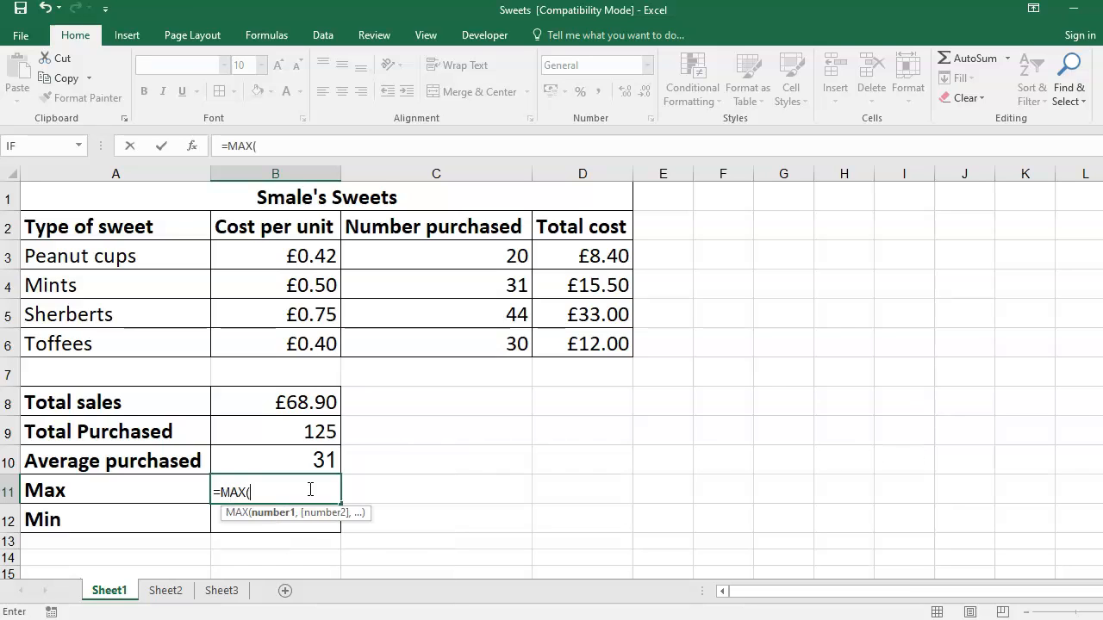
pyautogui.moveTo(597, 256); pyautogui.dragTo(596, 337)
pyautogui.write(')')
pyautogui.press('Return')
# Calculate Min in B12 from the total costs with =MIN(D3:D6).
pyautogui.click(284, 520)
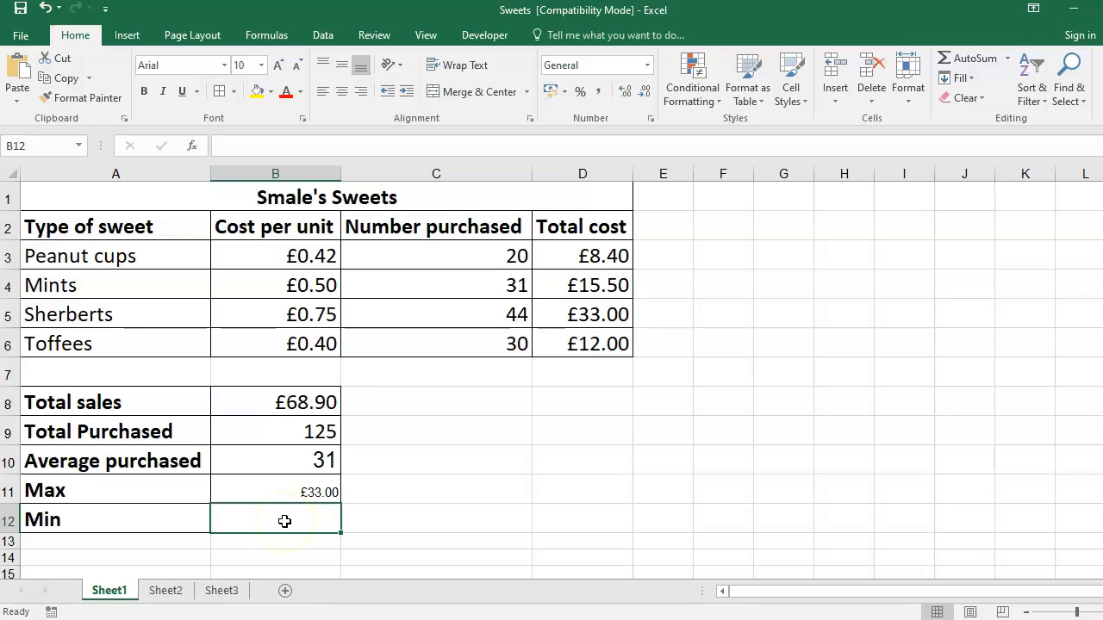
pyautogui.write('=MIN(')
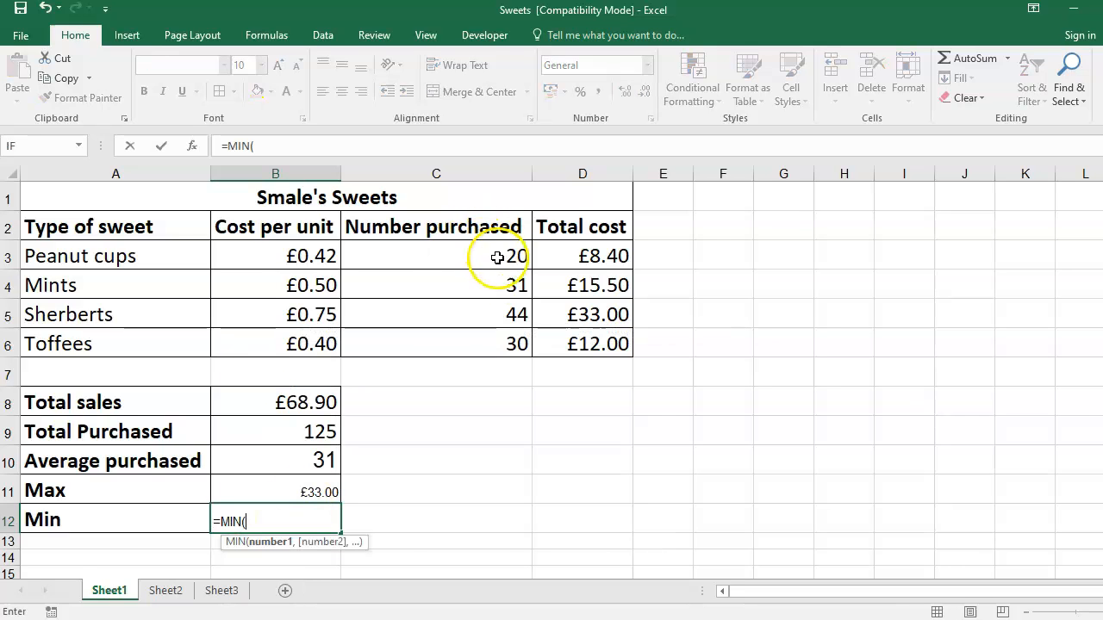
pyautogui.moveTo(568, 253); pyautogui.dragTo(562, 345)
pyautogui.write(')')
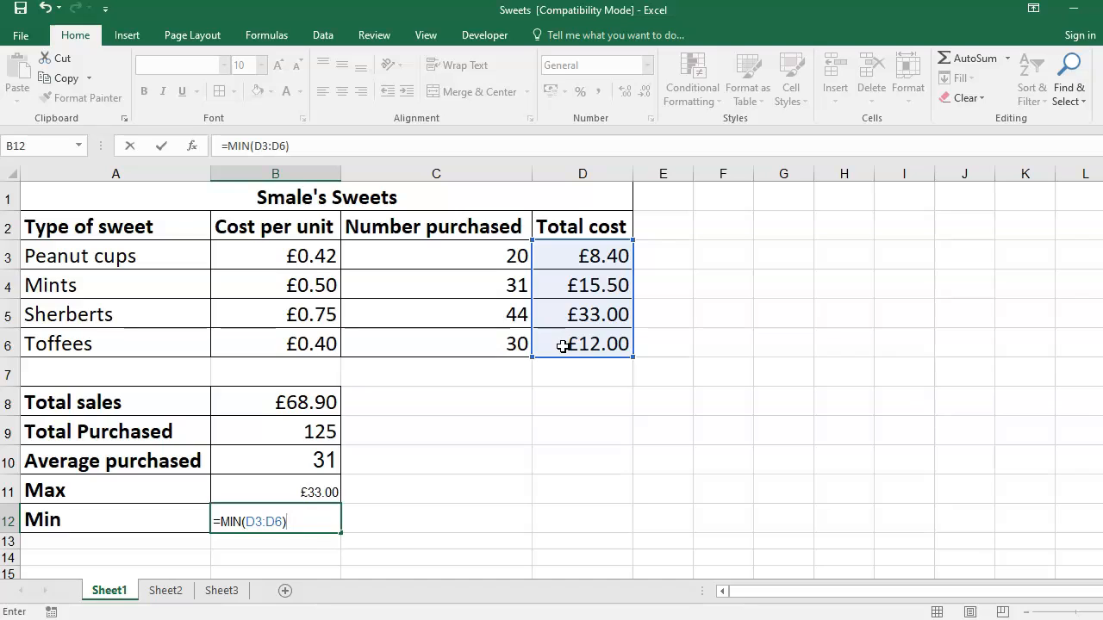
pyautogui.press('Return')
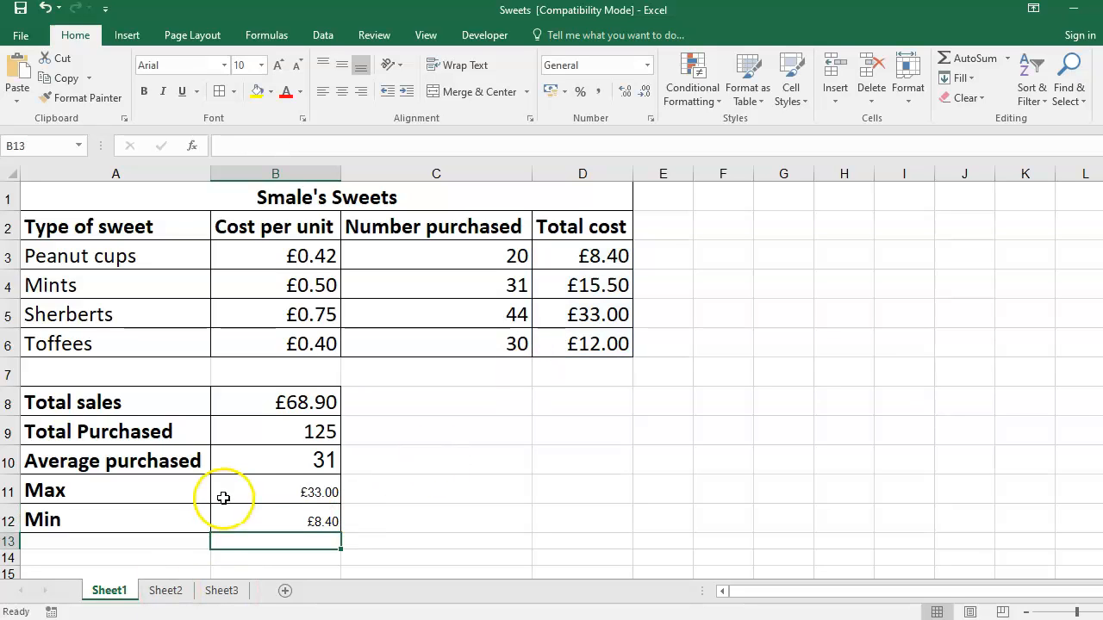
# Set the font size of the Max and Min values in B11:B12 to 18.
pyautogui.moveTo(267, 496); pyautogui.dragTo(273, 510)
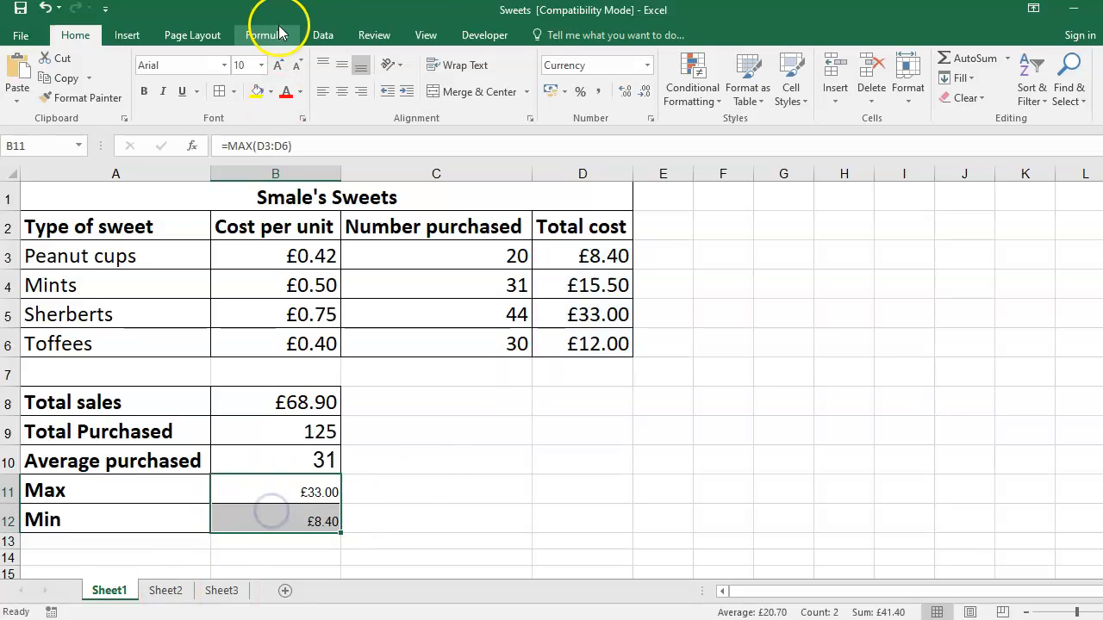
pyautogui.click(261, 64)
pyautogui.click(240, 199)
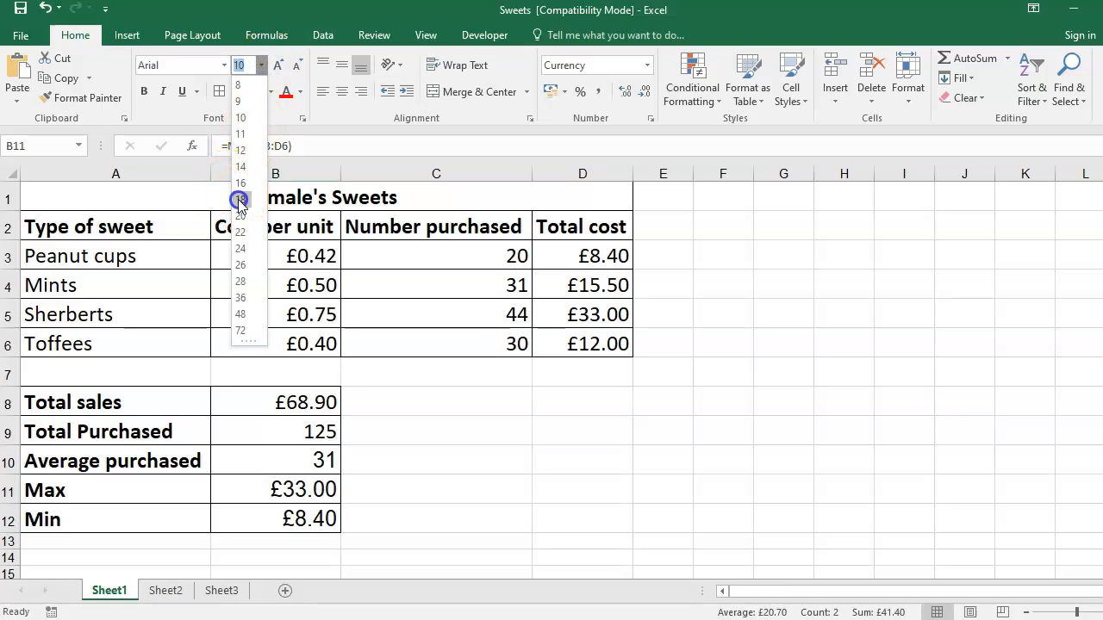
pyautogui.click(404, 512)
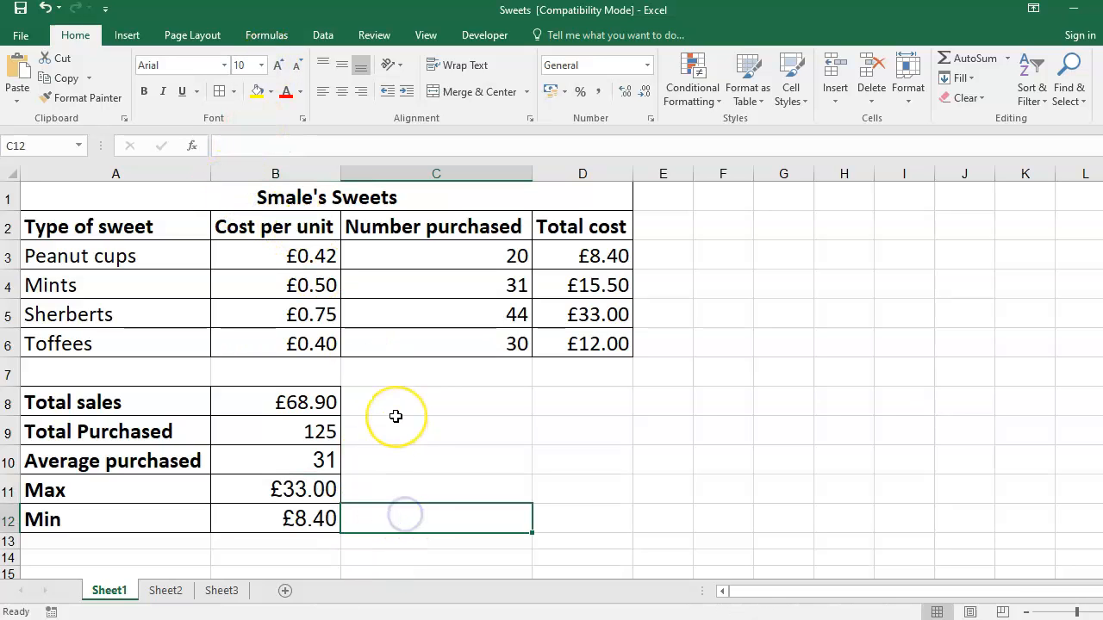